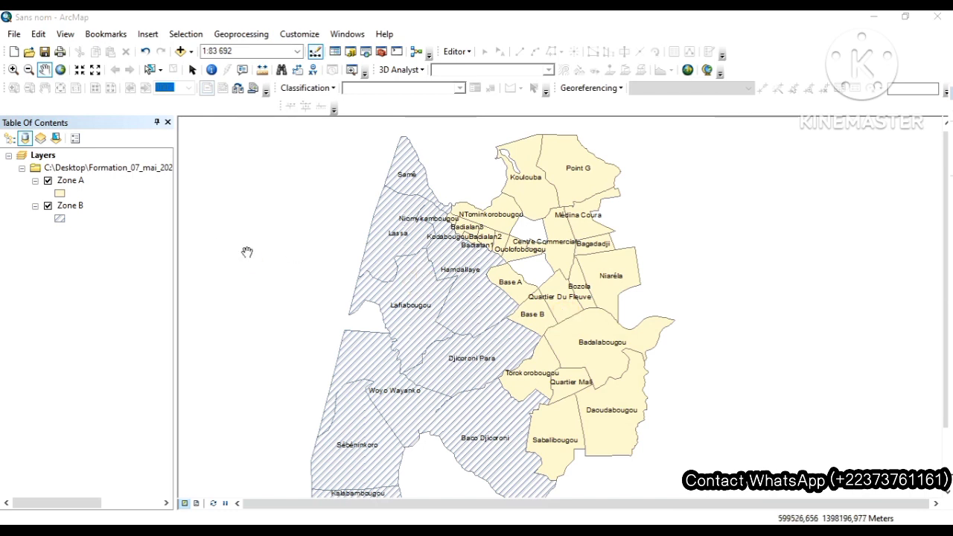
Step: Isolate the Zone A layer to examine its neighbourhoods, and turn Zone B back on
{"action": "left_click", "coordinate": [78, 182]}
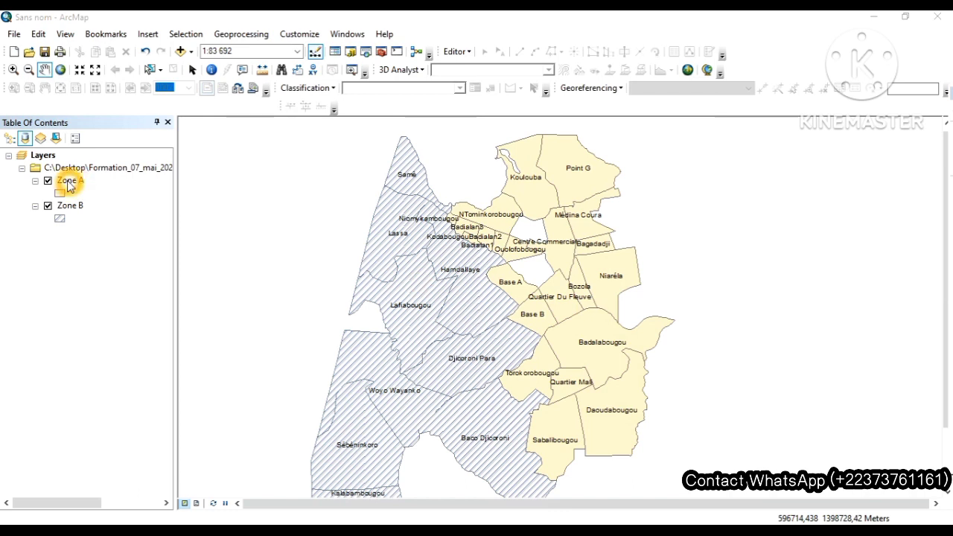
{"action": "left_click", "coordinate": [47, 206]}
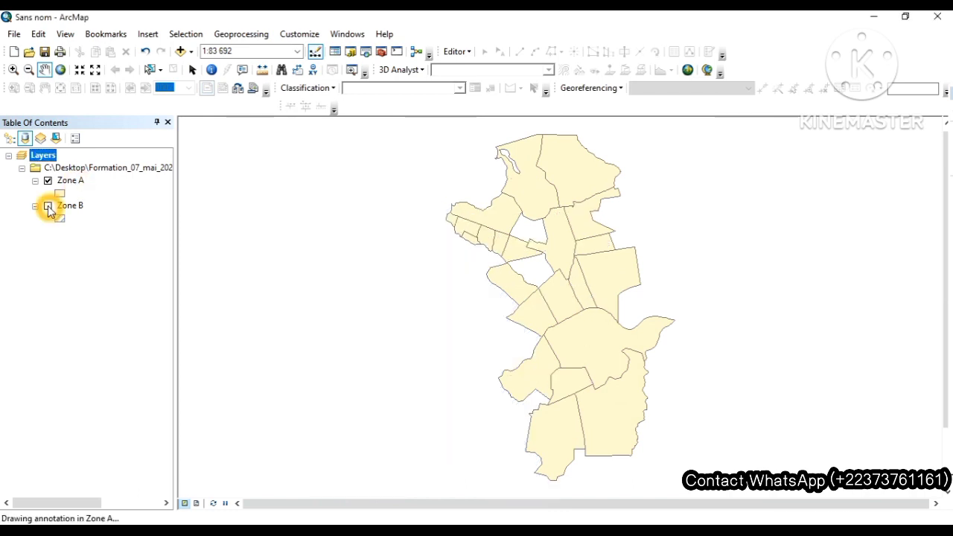
{"action": "left_click", "coordinate": [367, 261]}
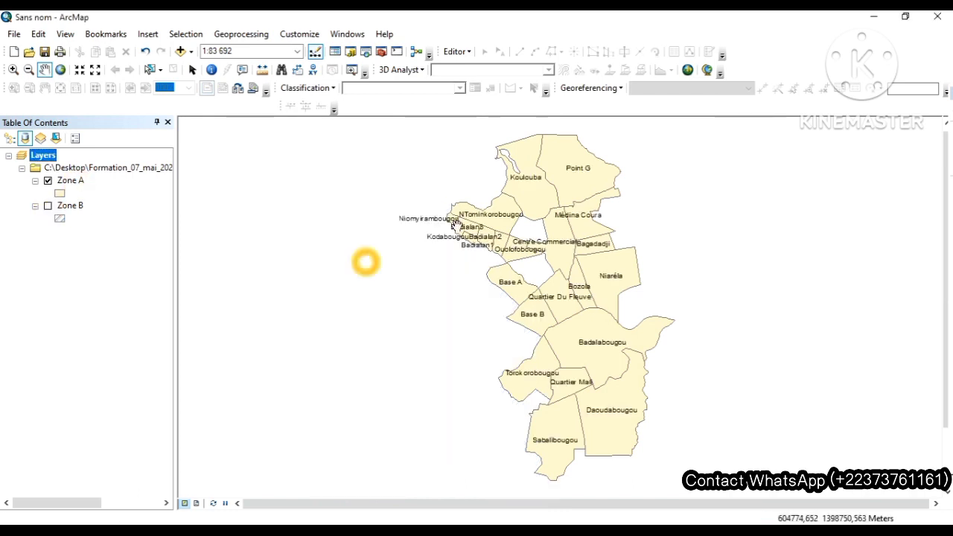
{"action": "left_click", "coordinate": [567, 287]}
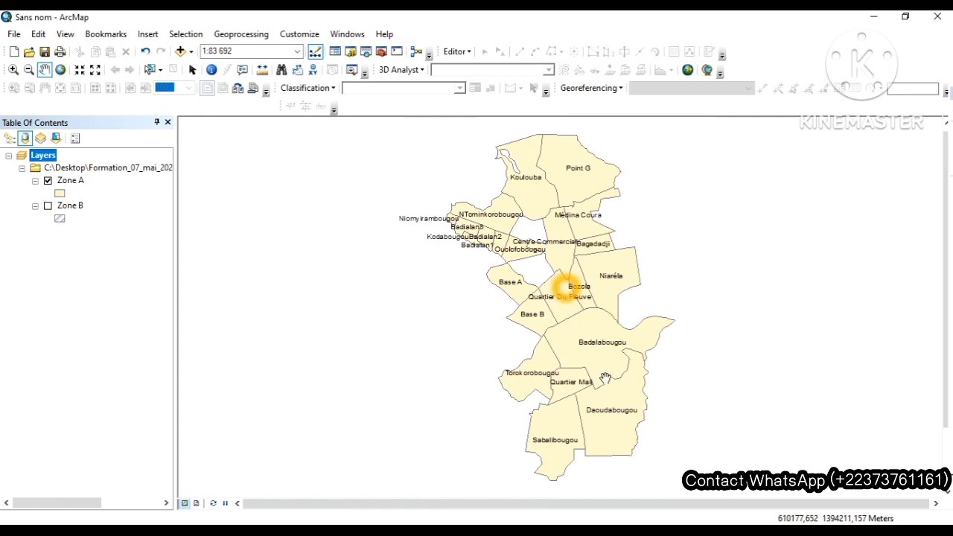
{"action": "left_click", "coordinate": [550, 274]}
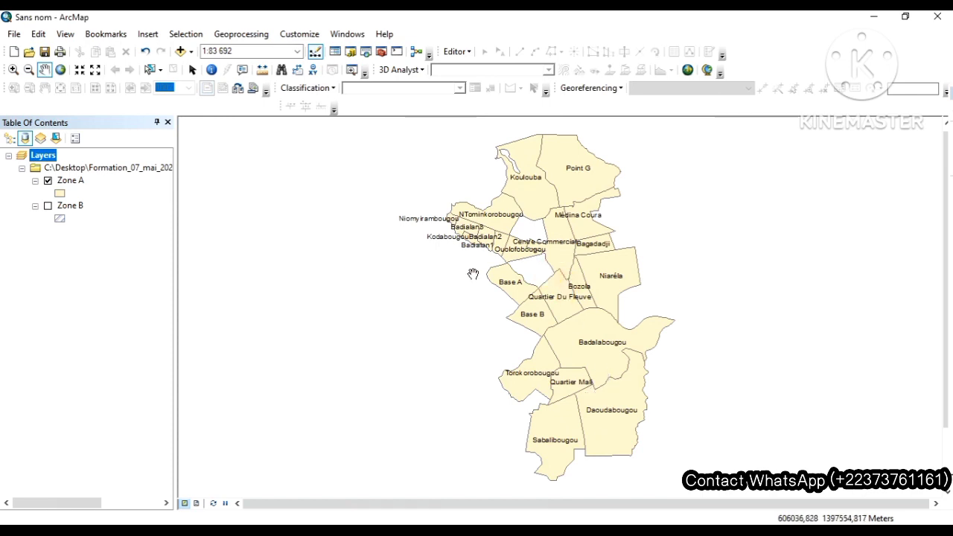
{"action": "left_click", "coordinate": [484, 234]}
{"action": "left_click", "coordinate": [563, 189]}
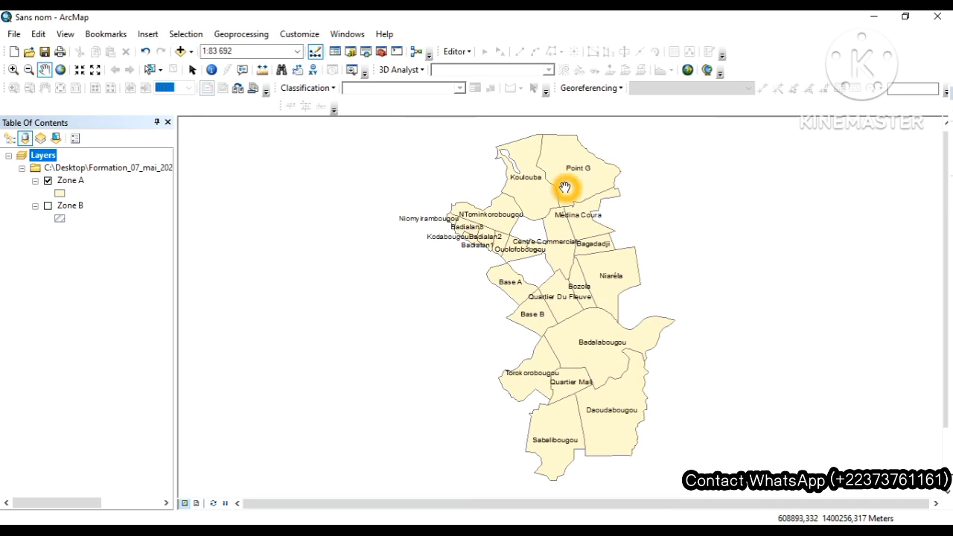
{"action": "left_click", "coordinate": [585, 259]}
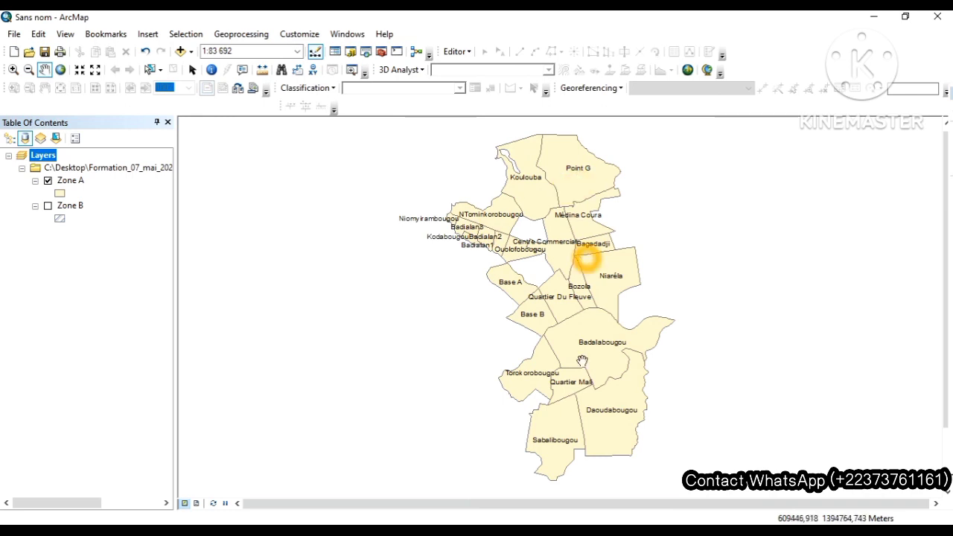
{"action": "left_click", "coordinate": [48, 205]}
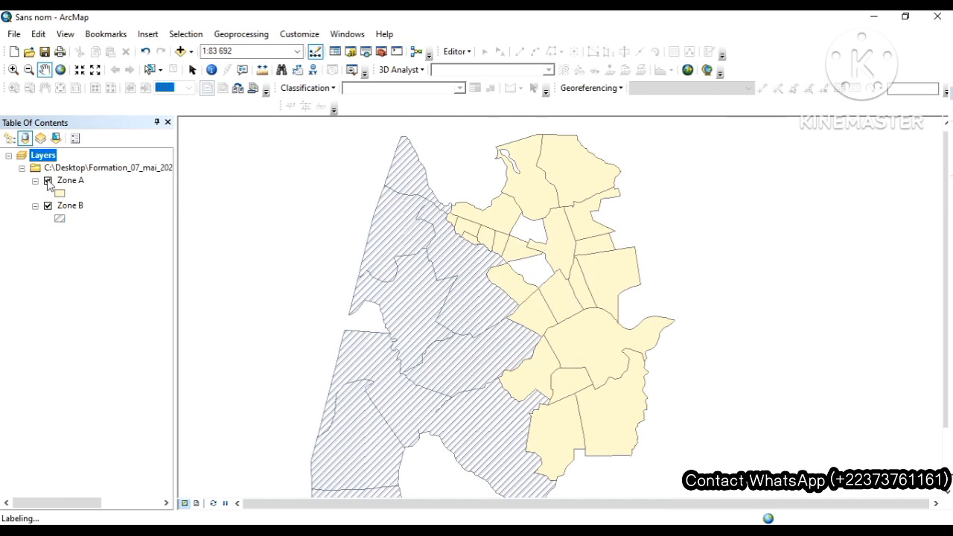
Step: Isolate the Zone B layer to examine its neighbourhoods, and turn Zone A back on
{"action": "left_click", "coordinate": [48, 181]}
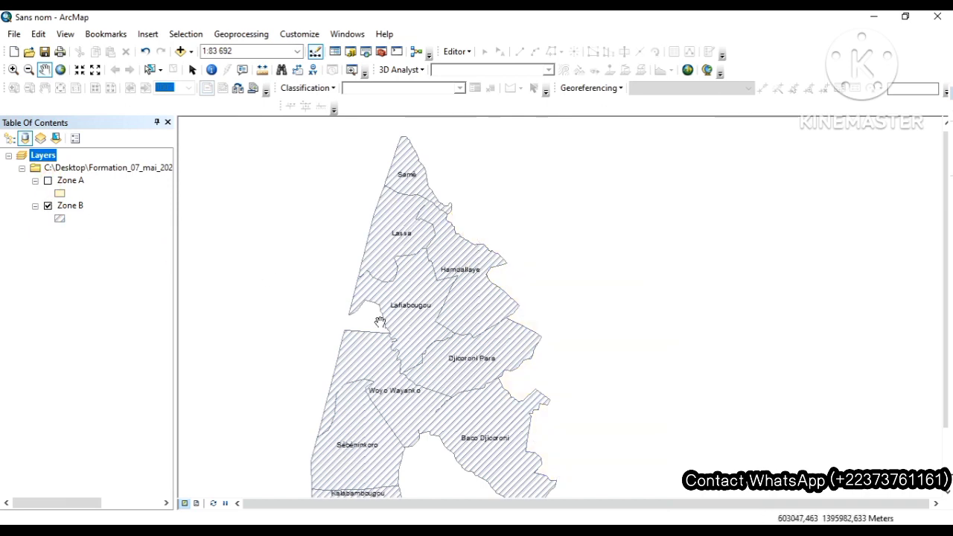
{"action": "left_click", "coordinate": [482, 431]}
{"action": "left_click", "coordinate": [405, 303]}
{"action": "left_click", "coordinate": [471, 284]}
{"action": "left_click", "coordinate": [387, 258]}
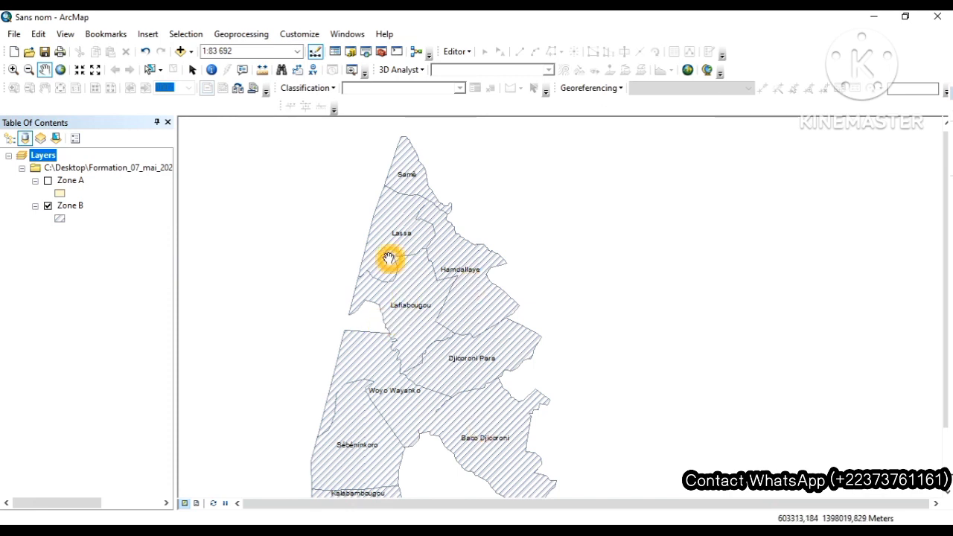
{"action": "left_click", "coordinate": [48, 180]}
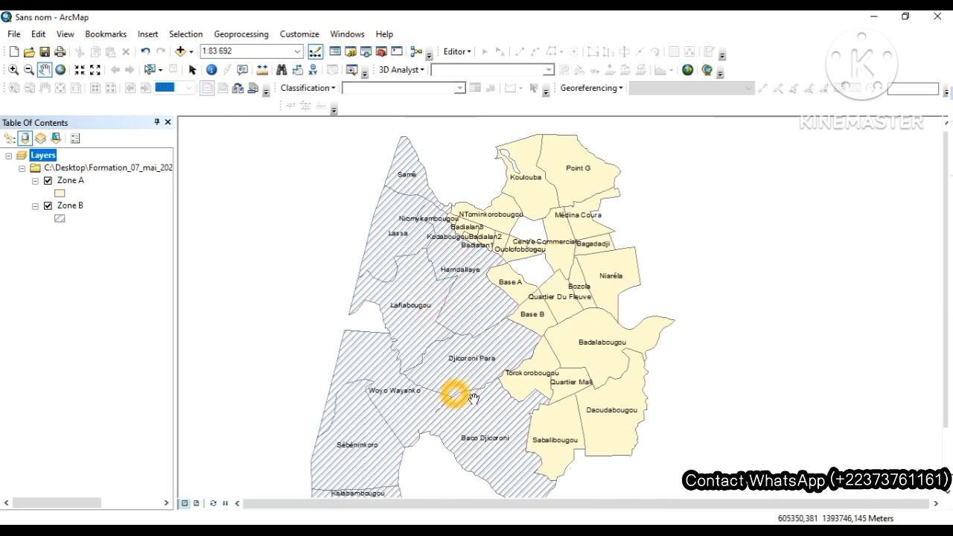
{"action": "left_click", "coordinate": [581, 318]}
{"action": "left_click", "coordinate": [581, 336]}
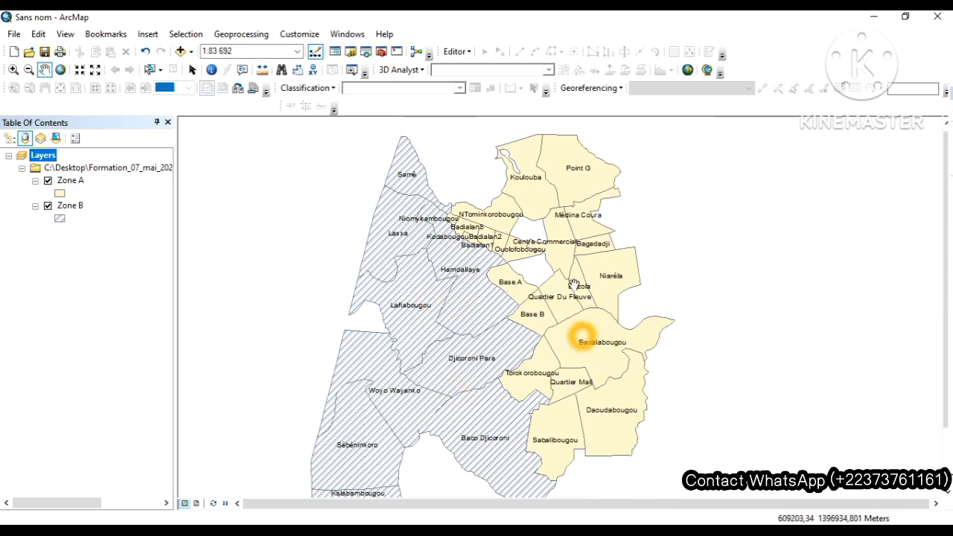
{"action": "left_click", "coordinate": [569, 239]}
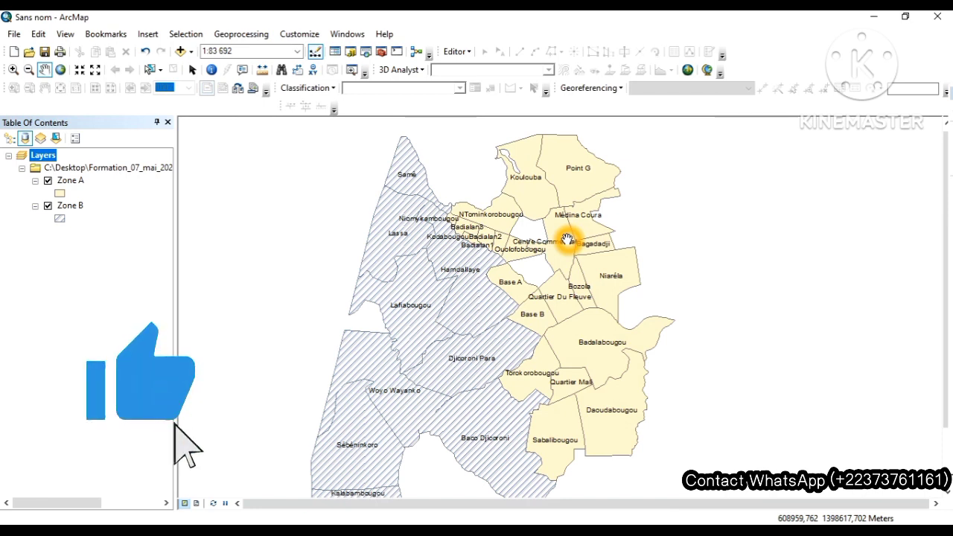
Step: Open the Union geoprocessing tool
{"action": "left_click", "coordinate": [245, 40]}
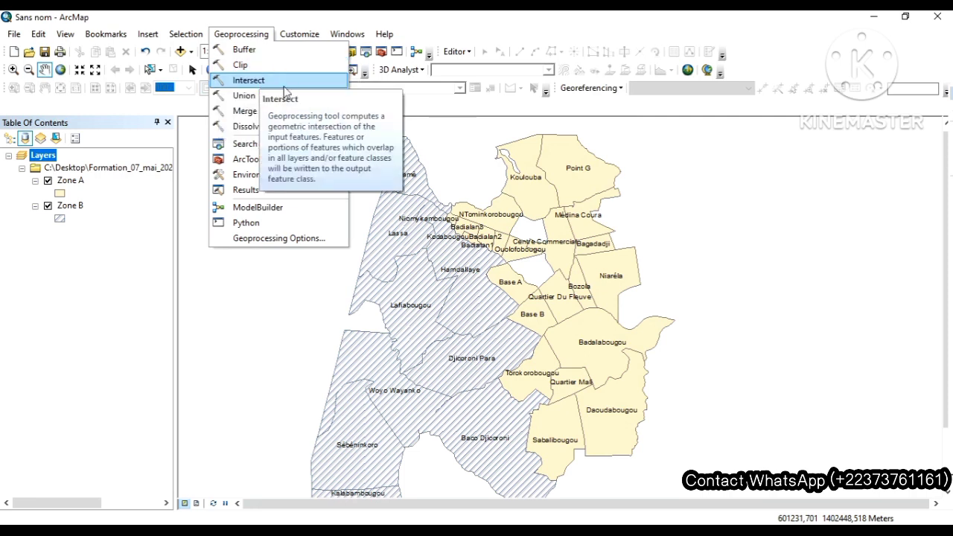
{"action": "left_click", "coordinate": [259, 103]}
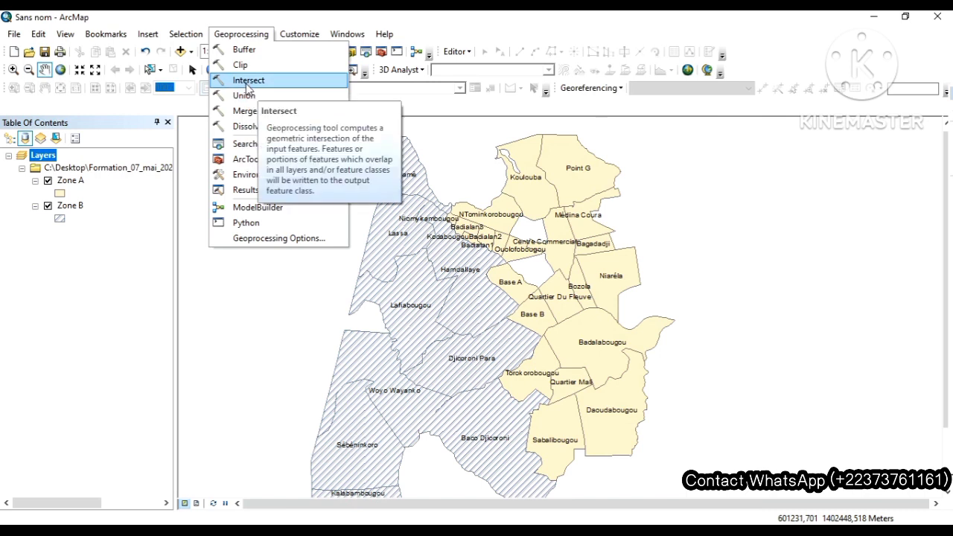
{"action": "left_click", "coordinate": [279, 118]}
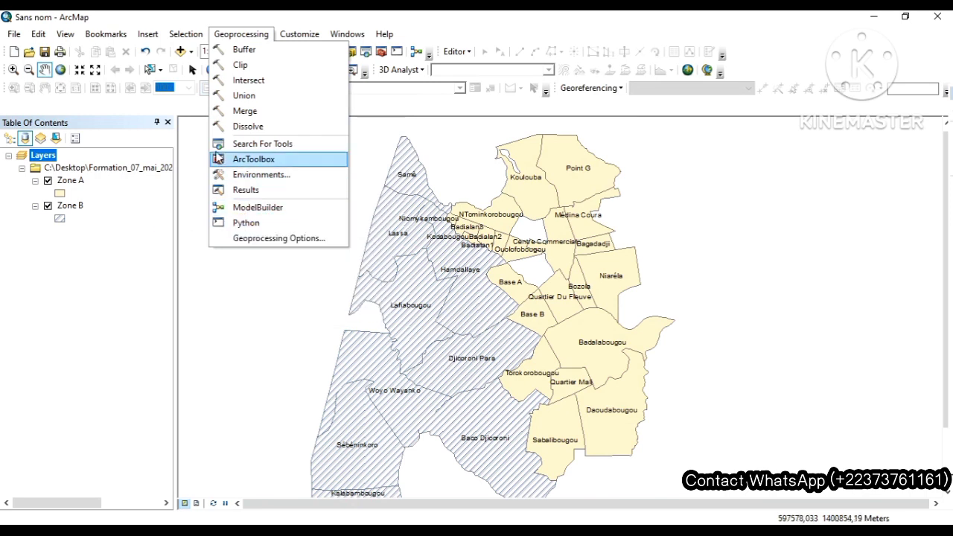
{"action": "left_click", "coordinate": [243, 99]}
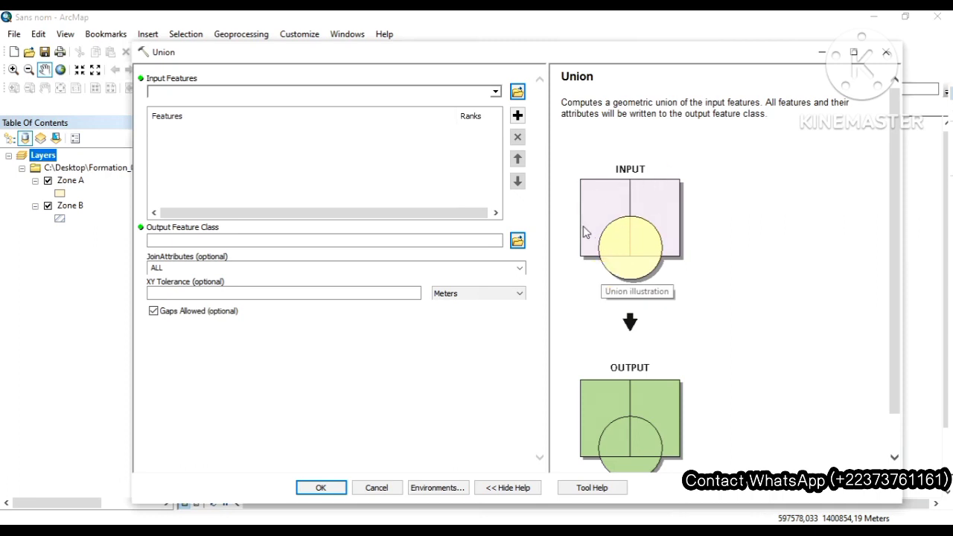
{"action": "left_click", "coordinate": [613, 335]}
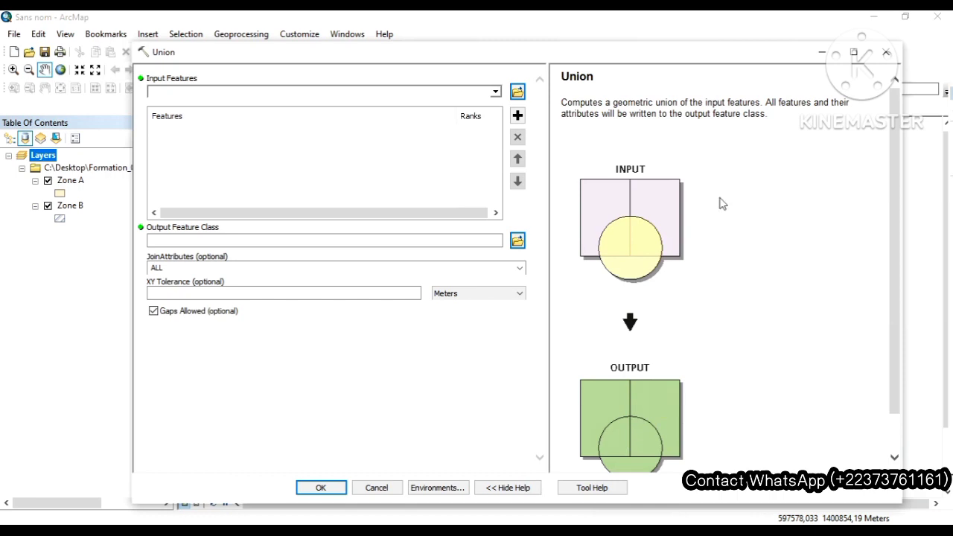
Step: Set the Union dialog aside to examine the Zone A and Zone B polygons on the map, and bring the dialog back
{"action": "left_click", "coordinate": [823, 54]}
{"action": "left_click", "coordinate": [417, 233]}
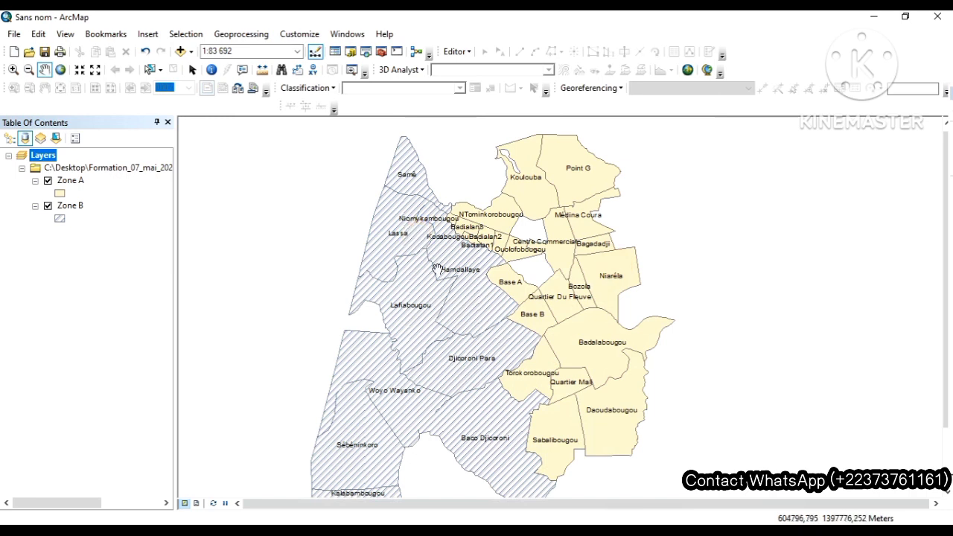
{"action": "left_click", "coordinate": [461, 321]}
{"action": "left_click", "coordinate": [581, 177]}
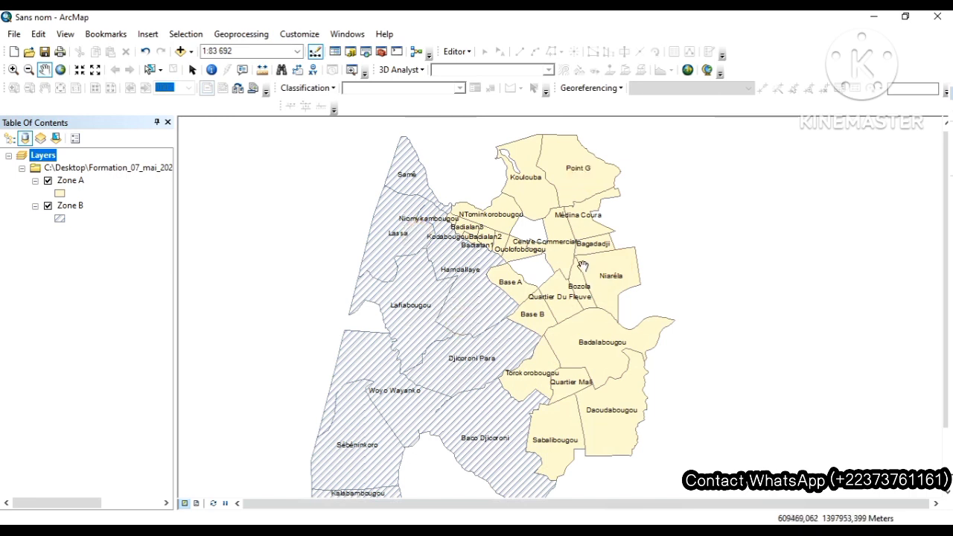
{"action": "left_click", "coordinate": [585, 270]}
{"action": "left_click", "coordinate": [586, 260]}
{"action": "left_click", "coordinate": [414, 257]}
{"action": "left_click", "coordinate": [567, 242]}
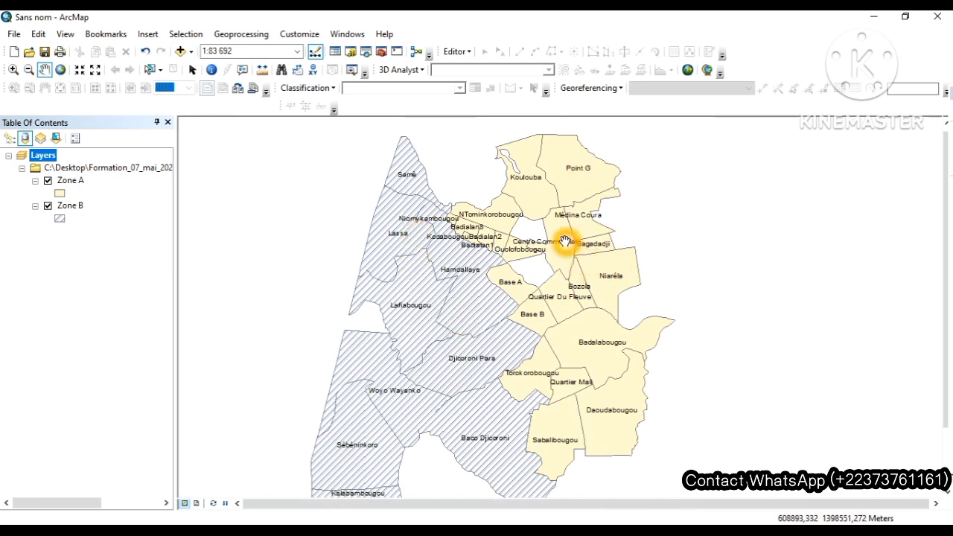
{"action": "left_click", "coordinate": [435, 264]}
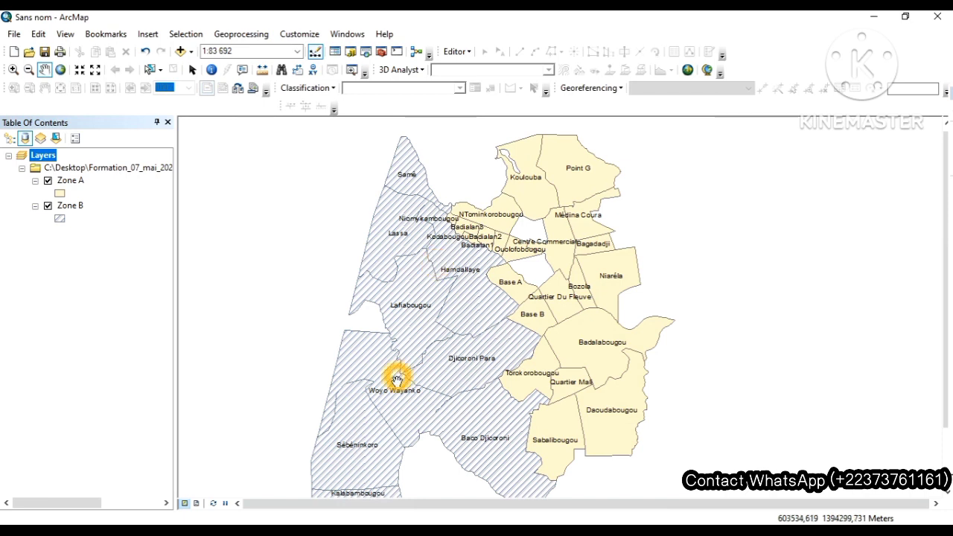
{"action": "left_click", "coordinate": [419, 533]}
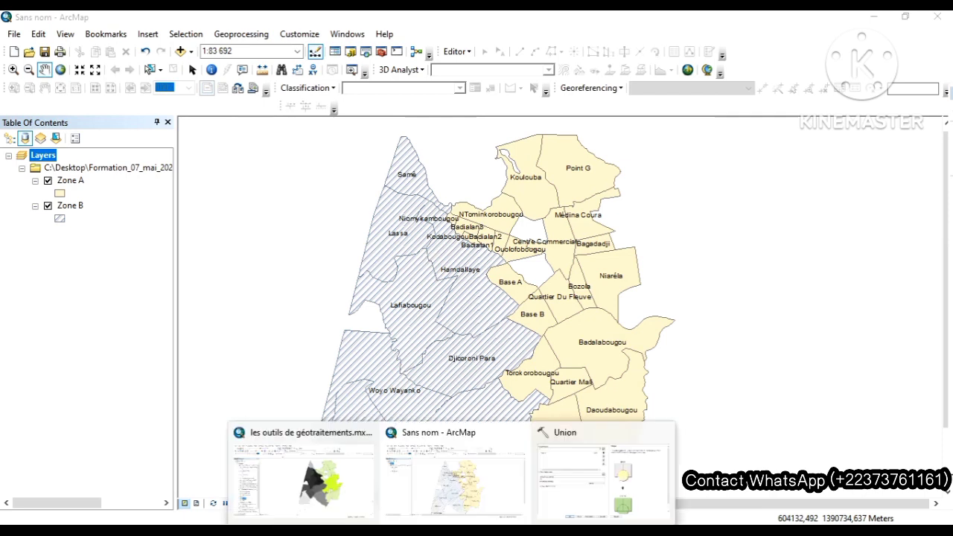
{"action": "left_click", "coordinate": [596, 500]}
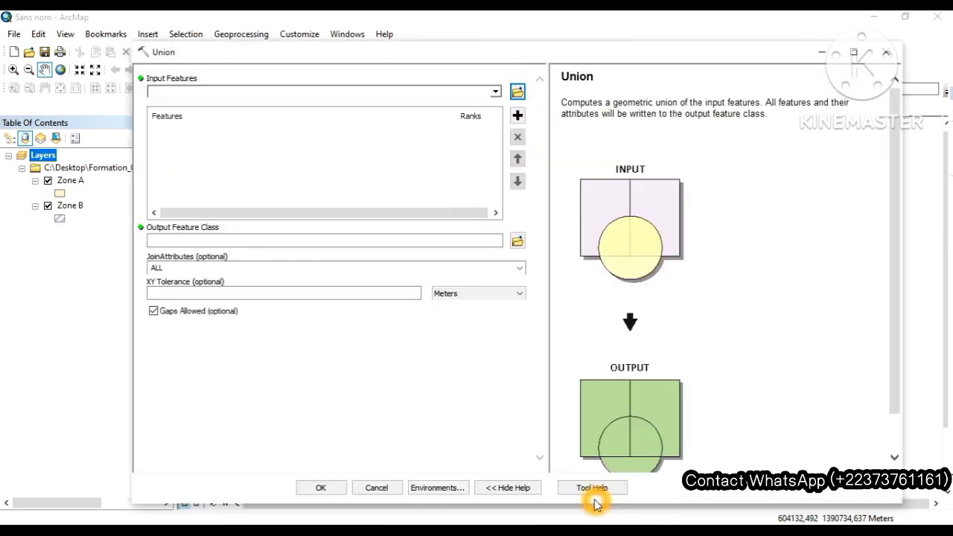
{"action": "left_click", "coordinate": [262, 95]}
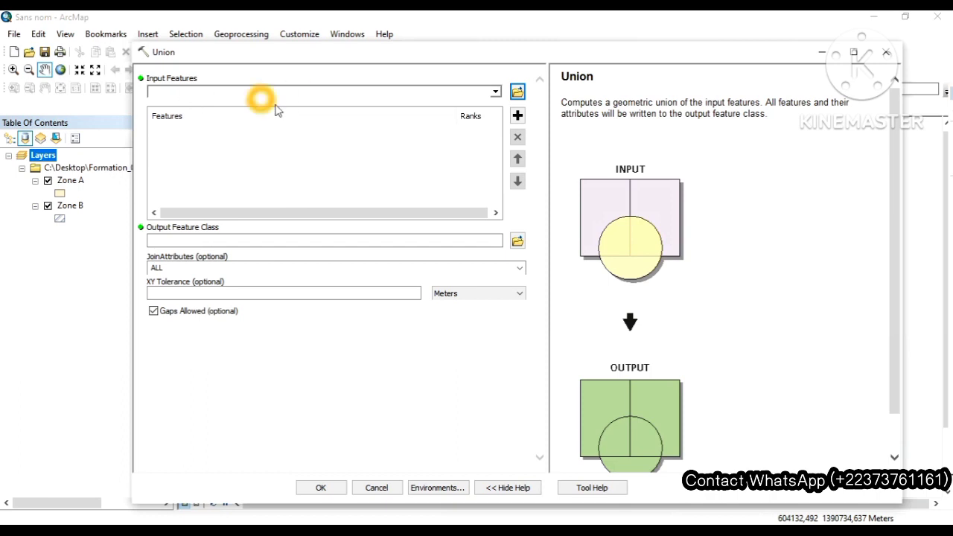
{"action": "left_click", "coordinate": [312, 98]}
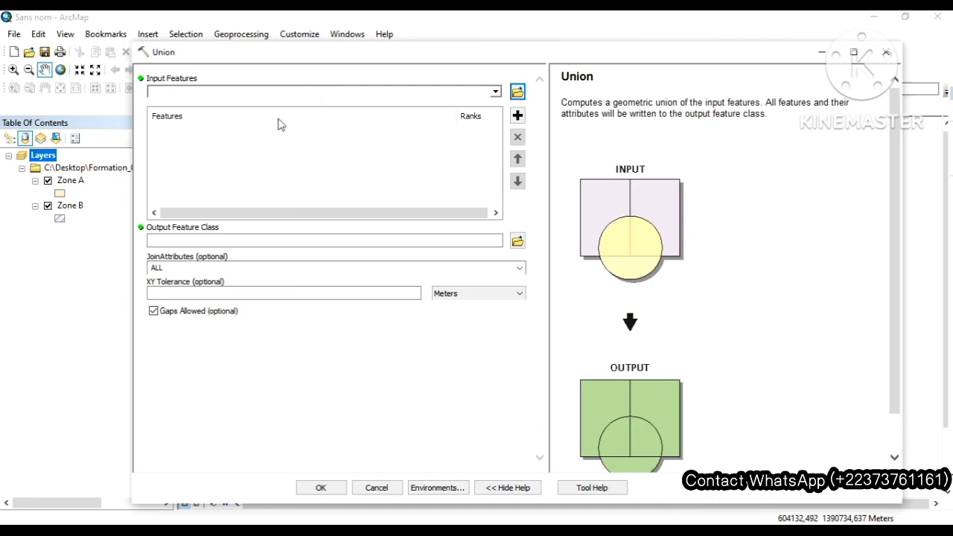
{"action": "left_click", "coordinate": [375, 145]}
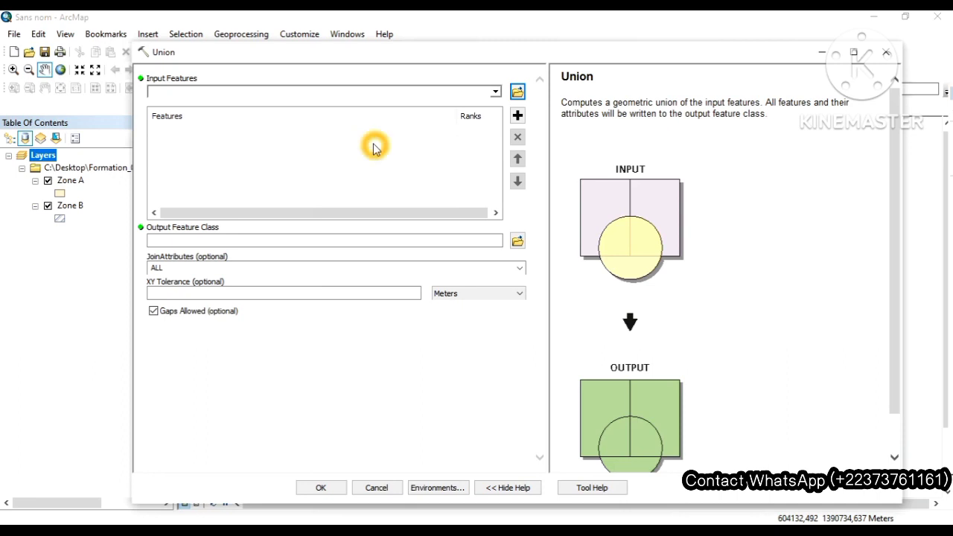
{"action": "left_click", "coordinate": [346, 133]}
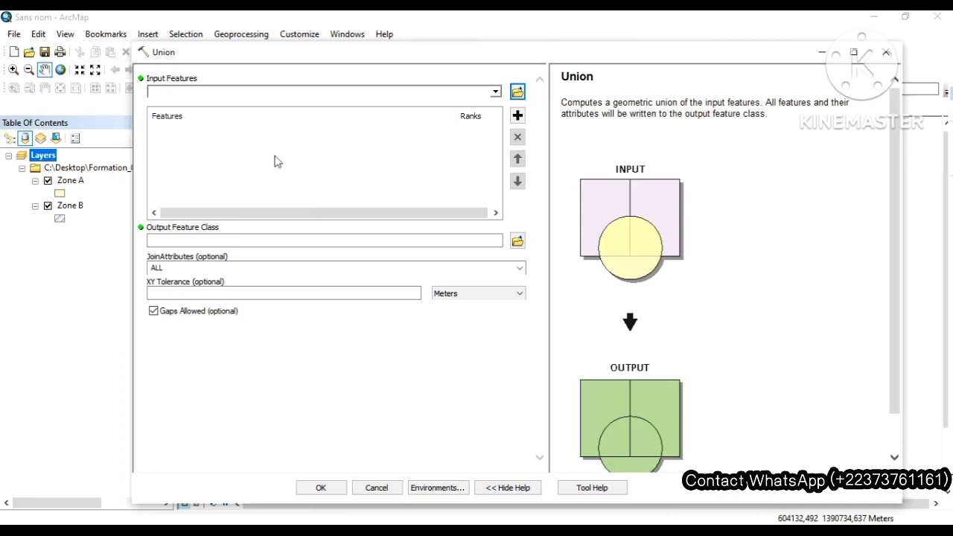
{"action": "left_click", "coordinate": [308, 181]}
{"action": "left_click", "coordinate": [318, 175]}
Step: Add Zone A and Zone B as the input features of the Union
{"action": "left_click", "coordinate": [495, 92]}
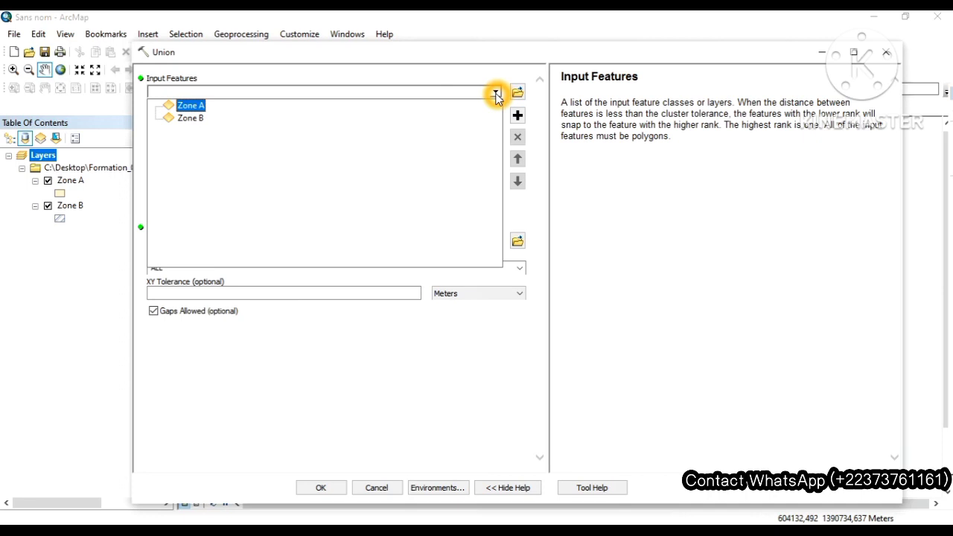
{"action": "left_click", "coordinate": [191, 107]}
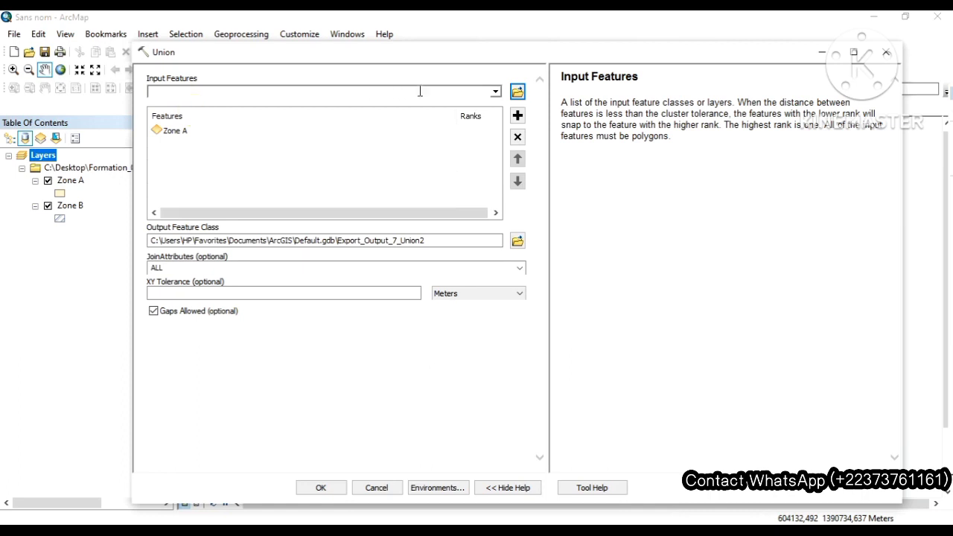
{"action": "left_click", "coordinate": [495, 91]}
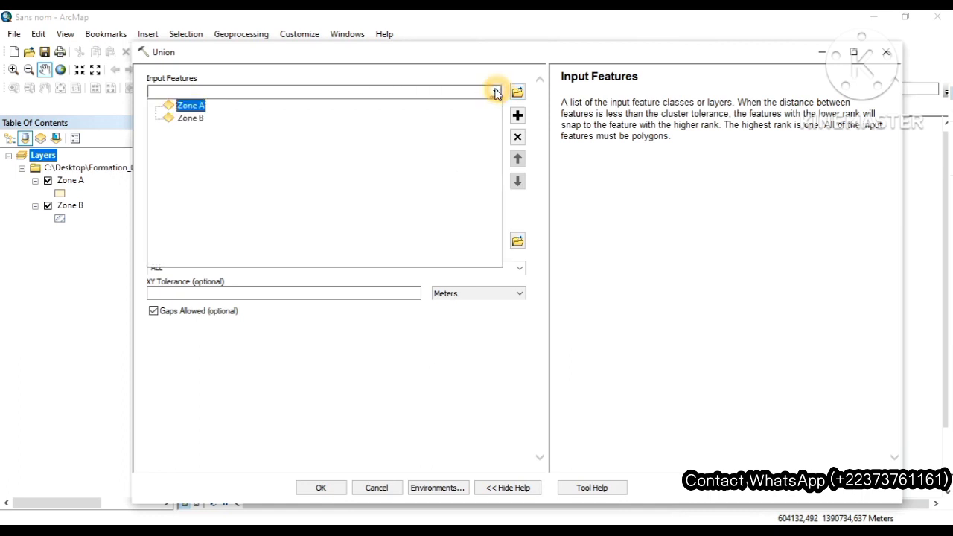
{"action": "left_click", "coordinate": [191, 119]}
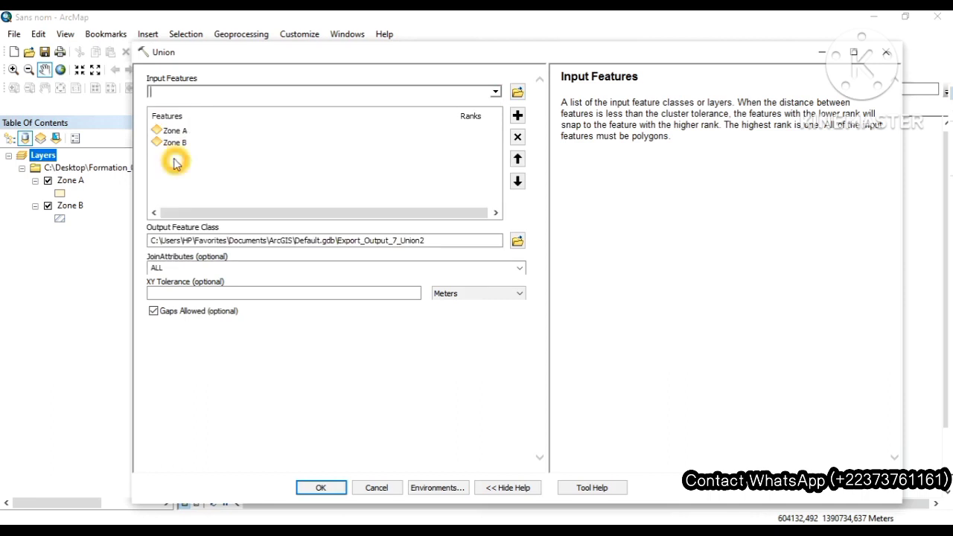
{"action": "left_click", "coordinate": [172, 131]}
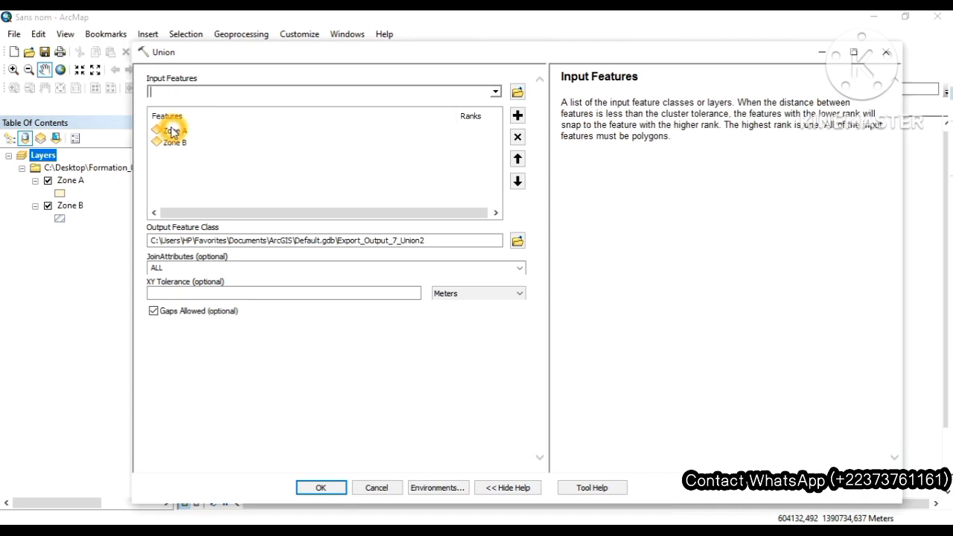
{"action": "left_click", "coordinate": [166, 165]}
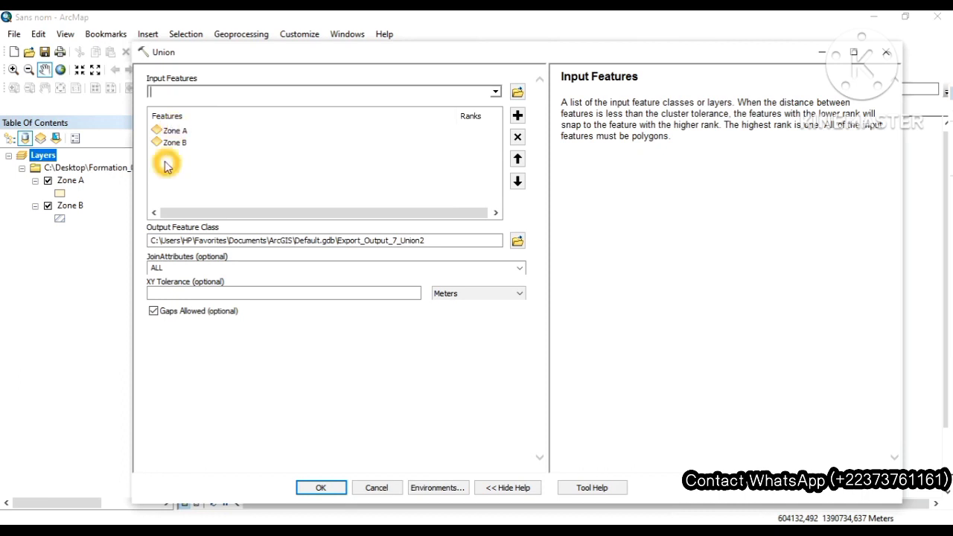
{"action": "left_click", "coordinate": [262, 247]}
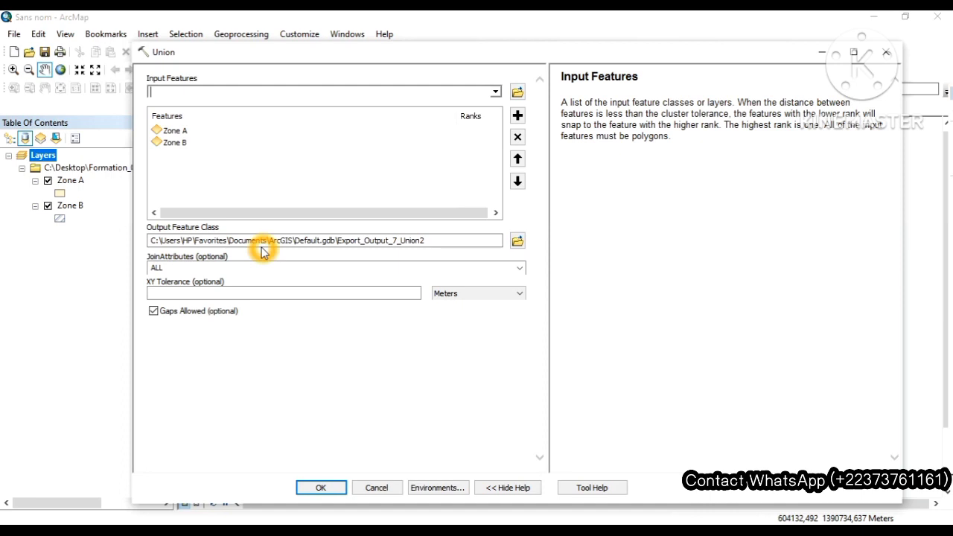
{"action": "left_click", "coordinate": [517, 242]}
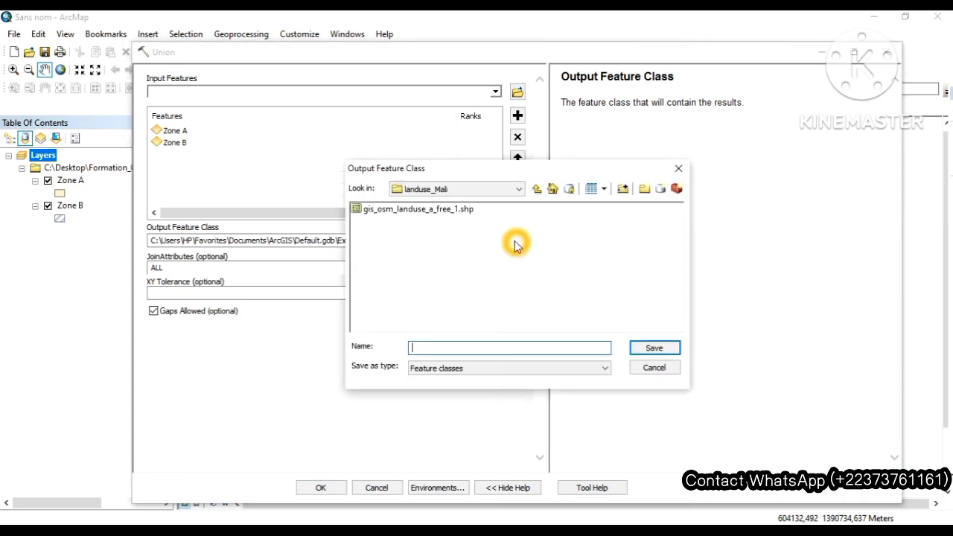
{"action": "left_click", "coordinate": [679, 168]}
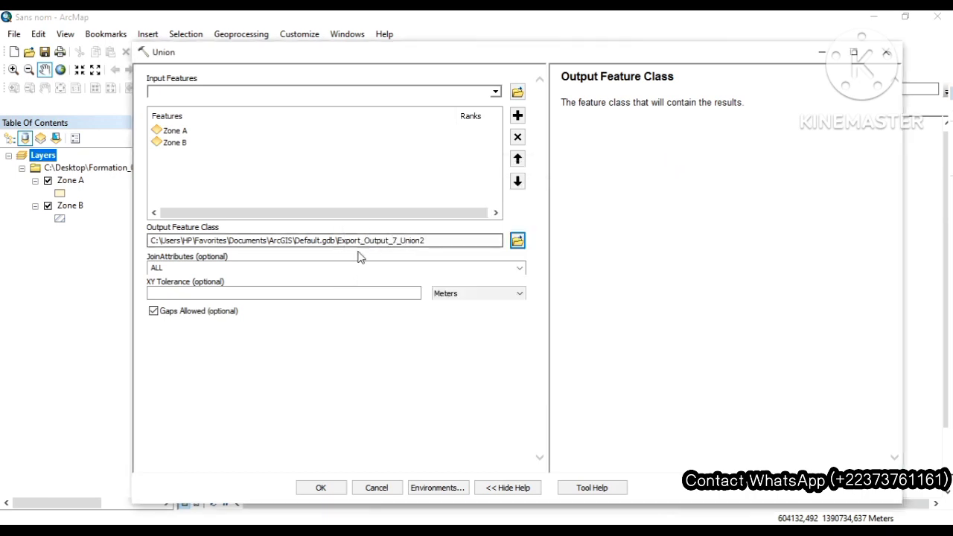
{"action": "left_click", "coordinate": [423, 246]}
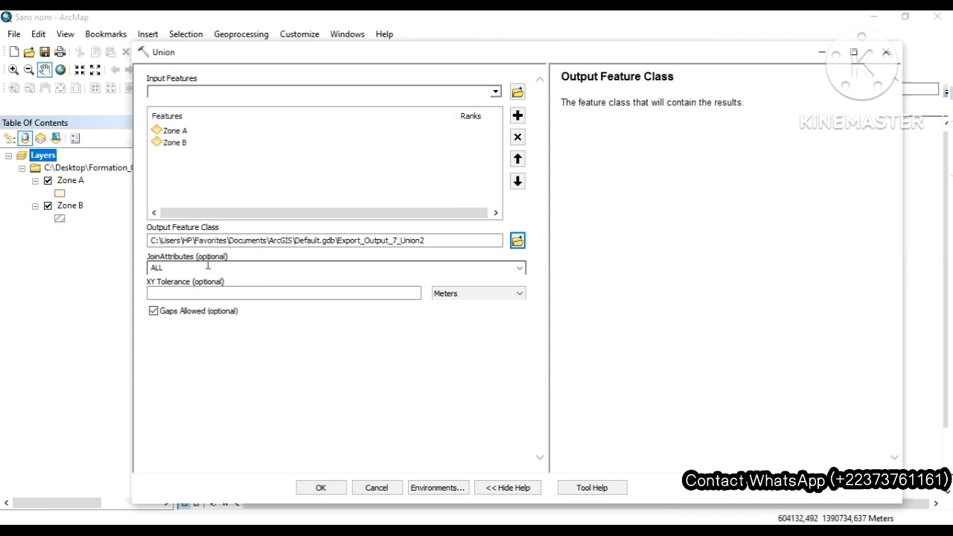
Step: Review the JoinAttributes options of the Union and keep ALL
{"action": "left_click", "coordinate": [237, 267]}
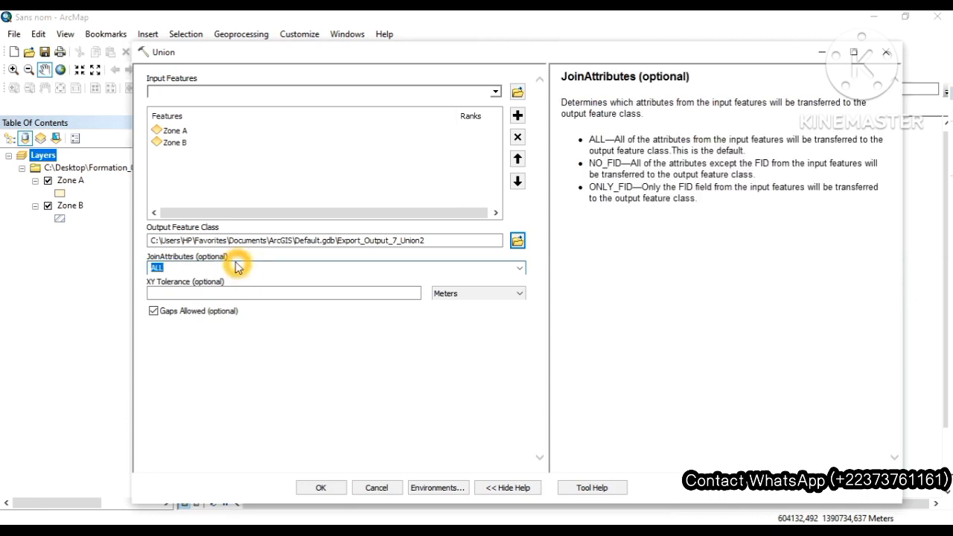
{"action": "left_click", "coordinate": [246, 266]}
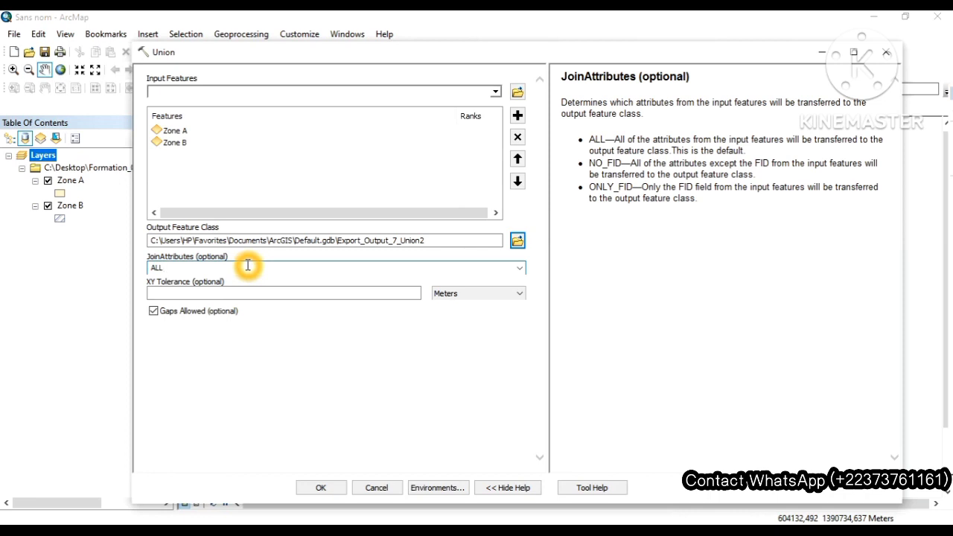
{"action": "left_click", "coordinate": [519, 269]}
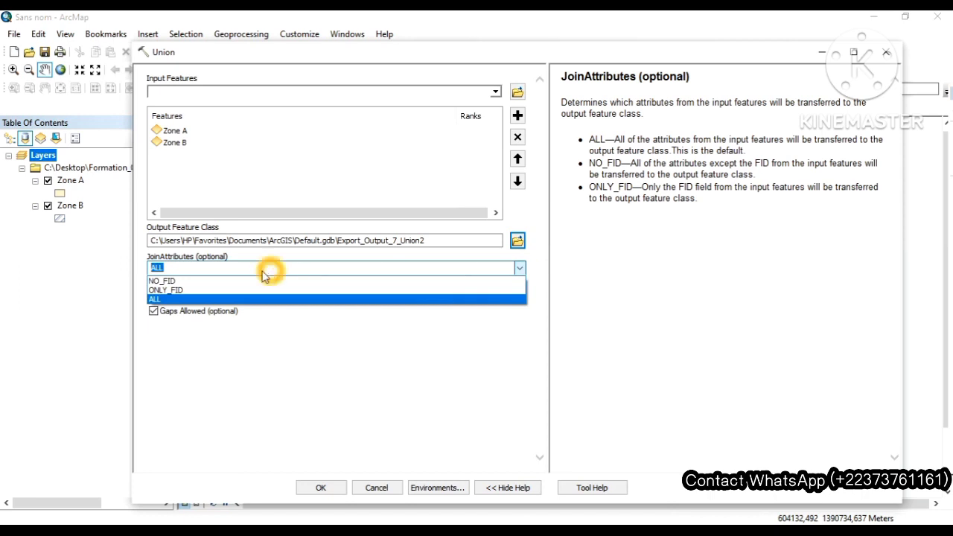
{"action": "left_click", "coordinate": [174, 292]}
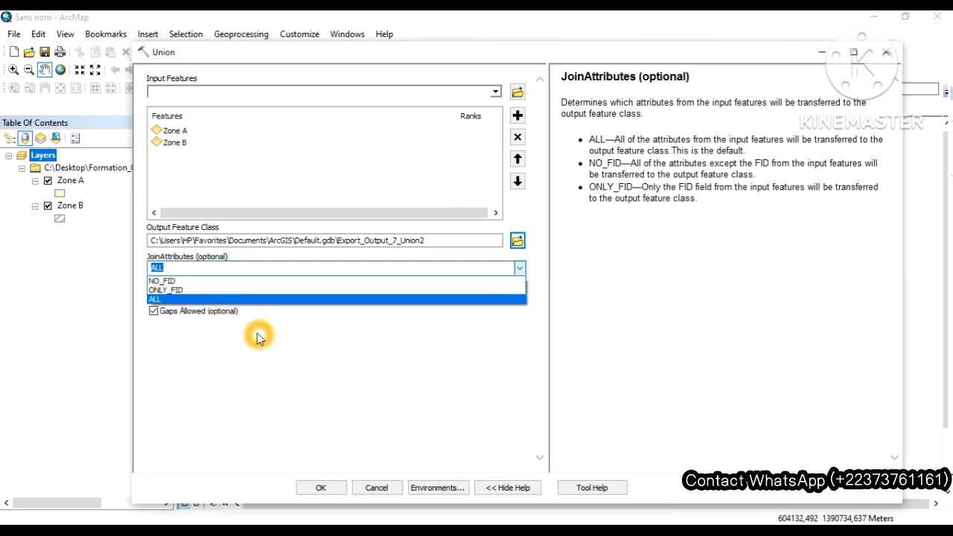
{"action": "left_click", "coordinate": [370, 357]}
{"action": "left_click", "coordinate": [192, 266]}
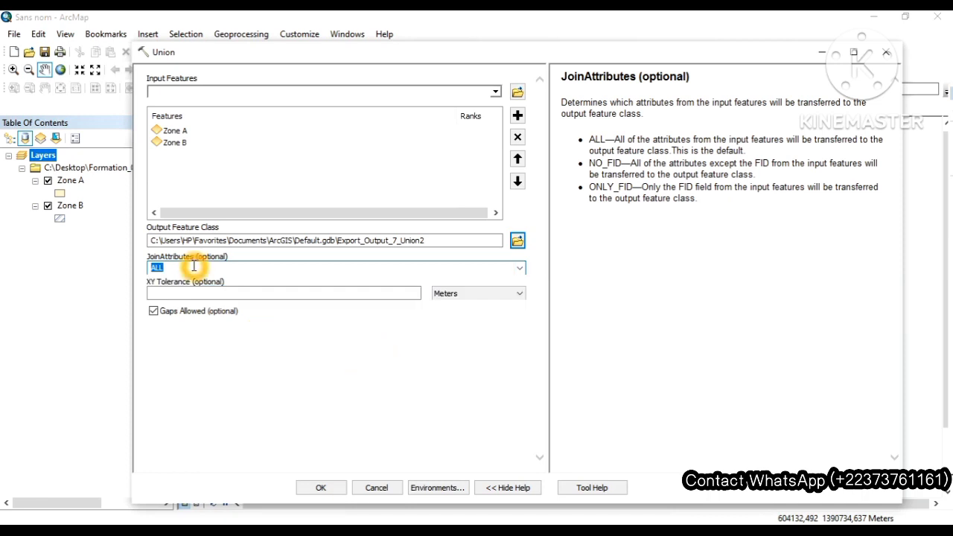
{"action": "left_click", "coordinate": [175, 269]}
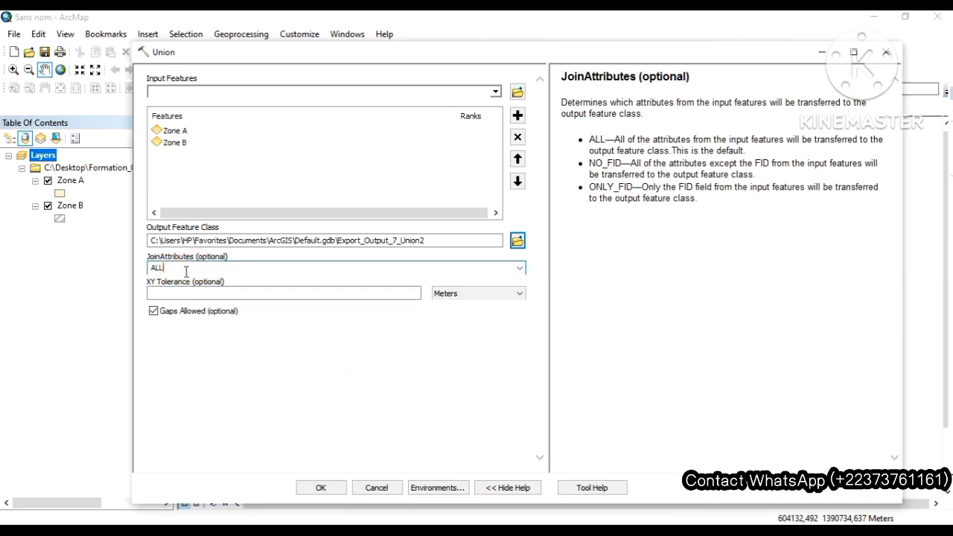
{"action": "left_click", "coordinate": [221, 267]}
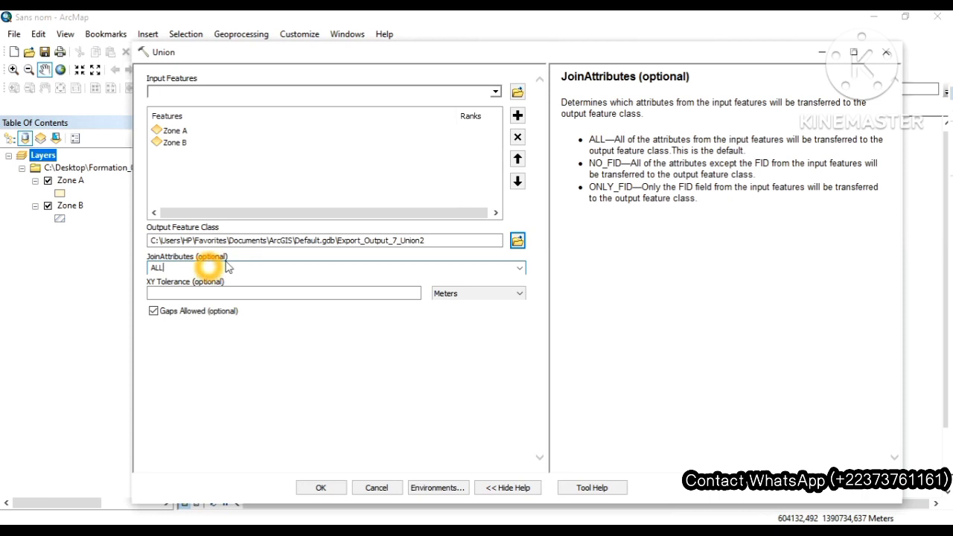
Step: Run the Union with the XY tolerance left empty and gaps allowed
{"action": "left_click", "coordinate": [163, 292]}
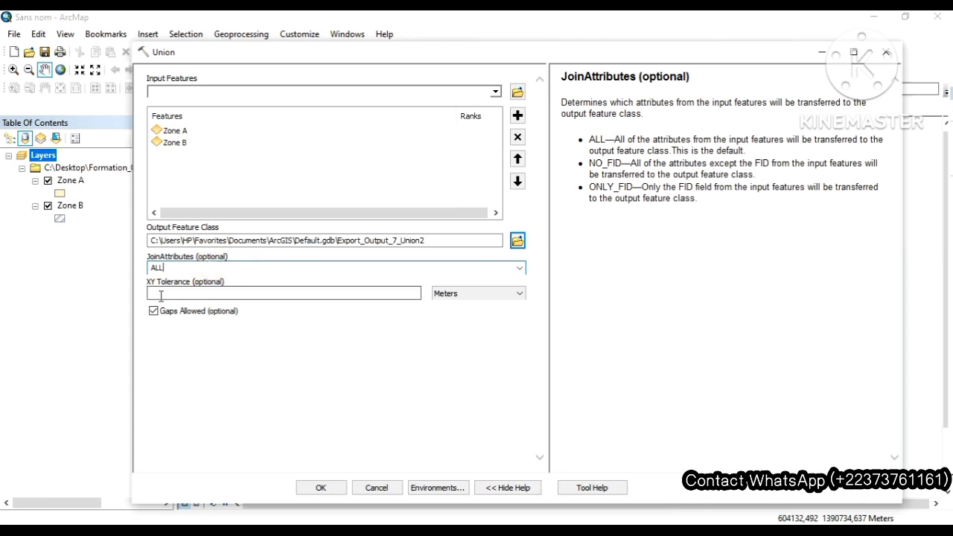
{"action": "left_click", "coordinate": [137, 302]}
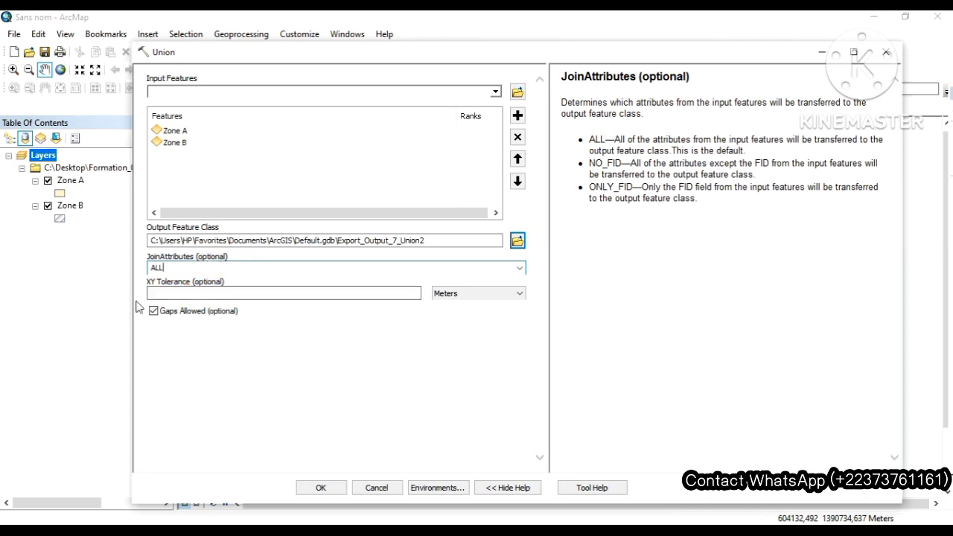
{"action": "left_click", "coordinate": [200, 302]}
{"action": "left_click", "coordinate": [228, 303]}
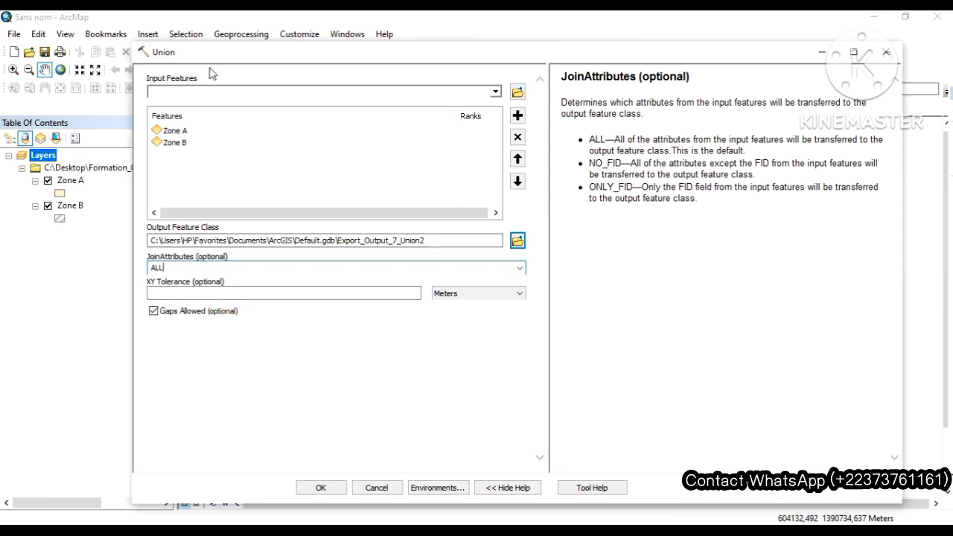
{"action": "left_click", "coordinate": [216, 379]}
{"action": "left_click", "coordinate": [316, 484]}
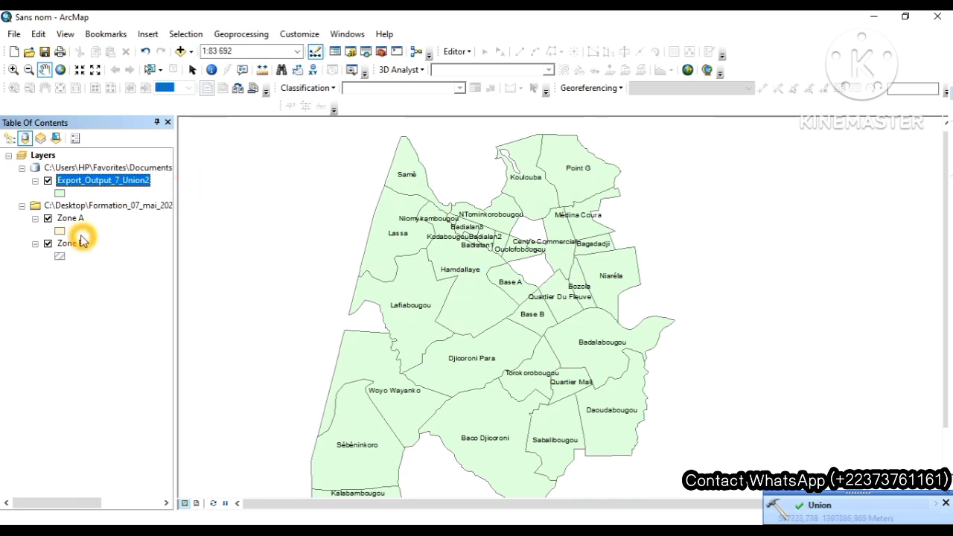
Step: Turn off the Zone A and Zone B layers to examine the union polygons alone on the map
{"action": "left_click", "coordinate": [47, 218]}
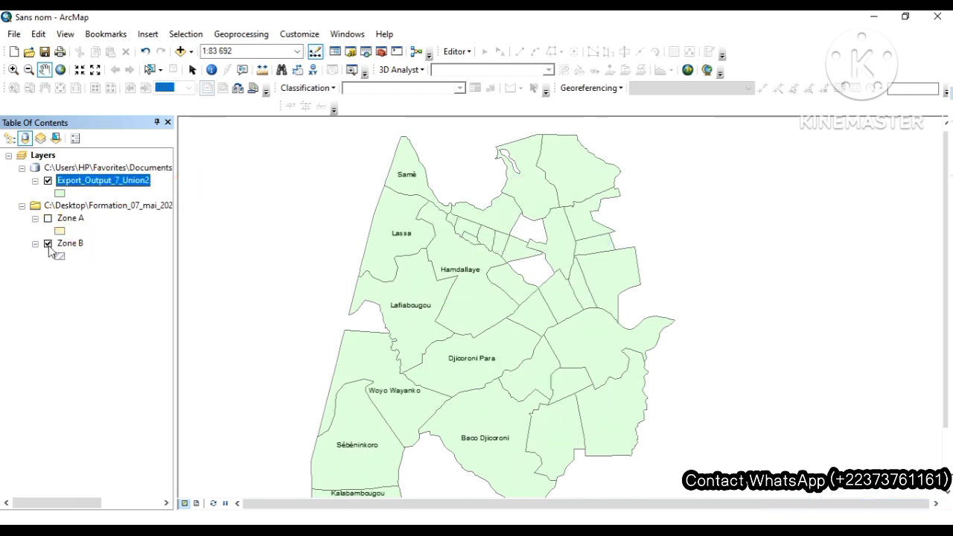
{"action": "left_click", "coordinate": [47, 244]}
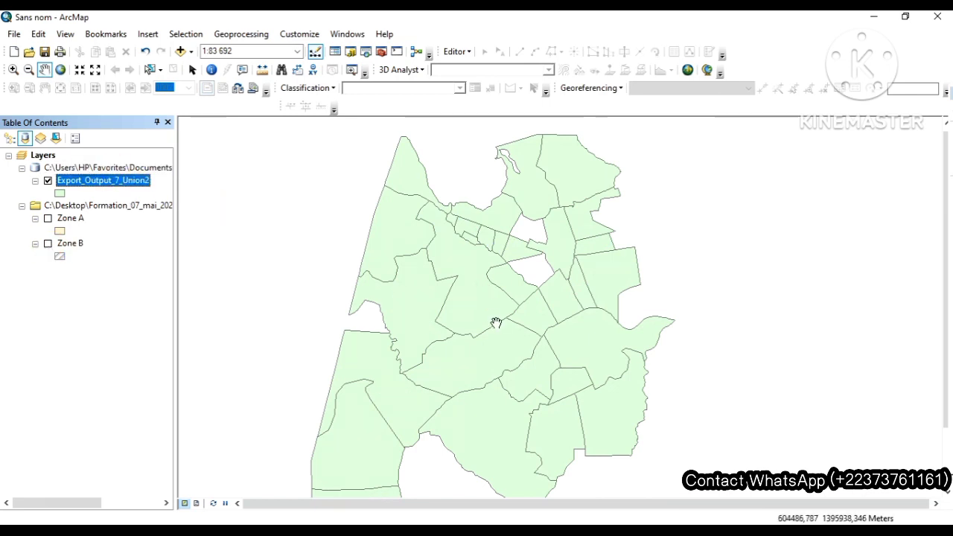
{"action": "left_click", "coordinate": [450, 325]}
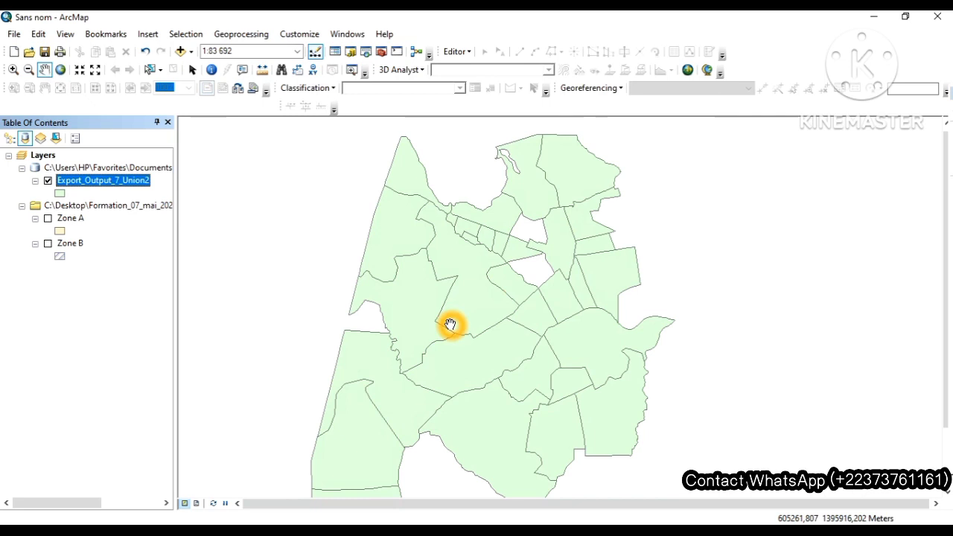
{"action": "left_click", "coordinate": [469, 302]}
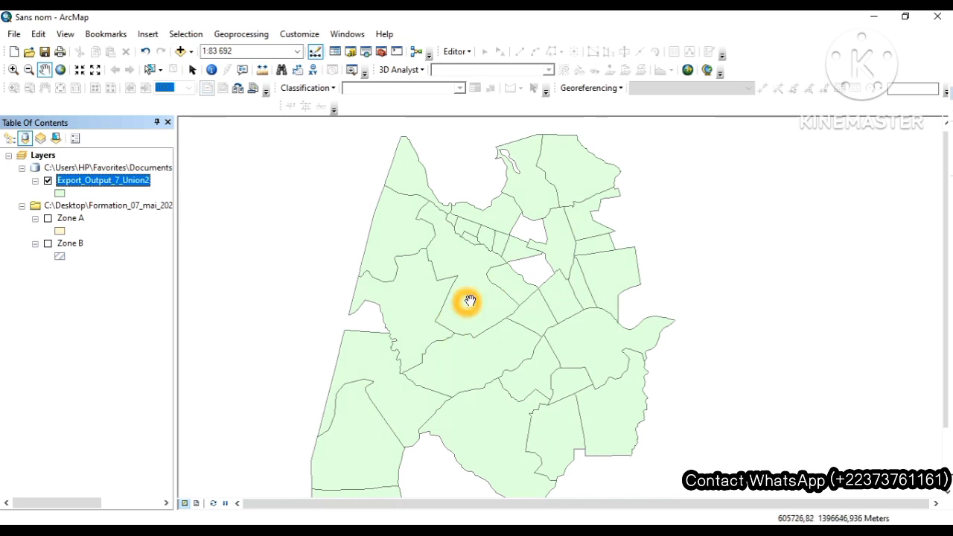
{"action": "left_click", "coordinate": [494, 314]}
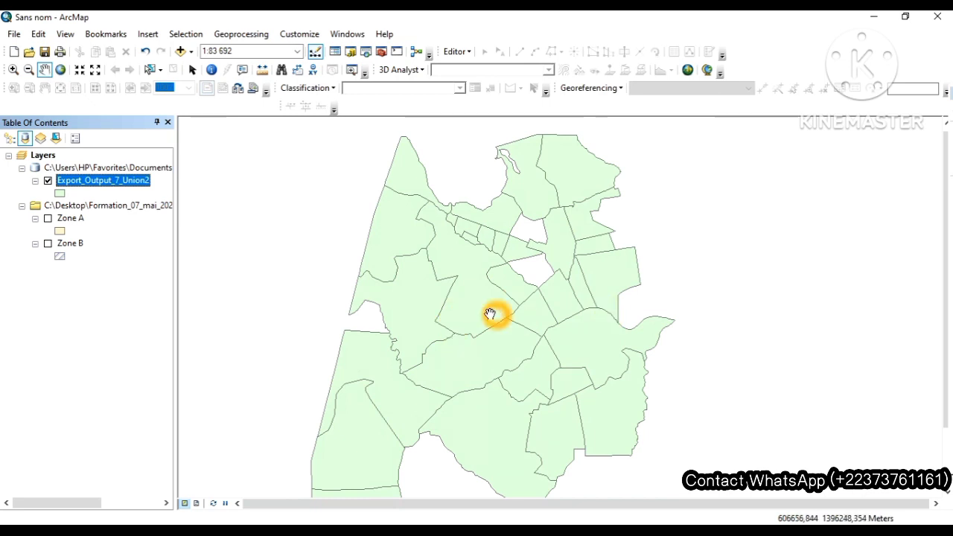
Step: Examine the records in the Zone A attribute table and close it
{"action": "left_click", "coordinate": [71, 219]}
{"action": "right_click", "coordinate": [75, 223]}
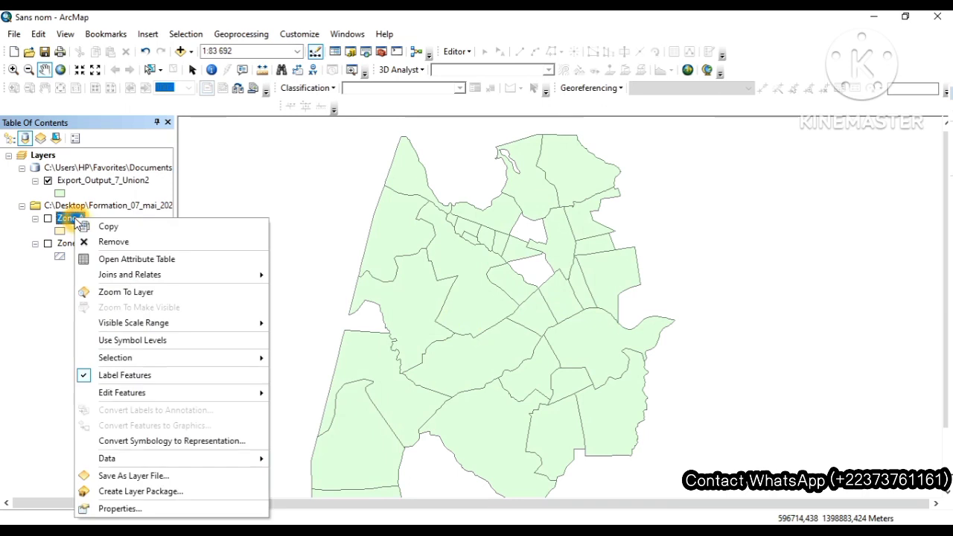
{"action": "left_click", "coordinate": [131, 259]}
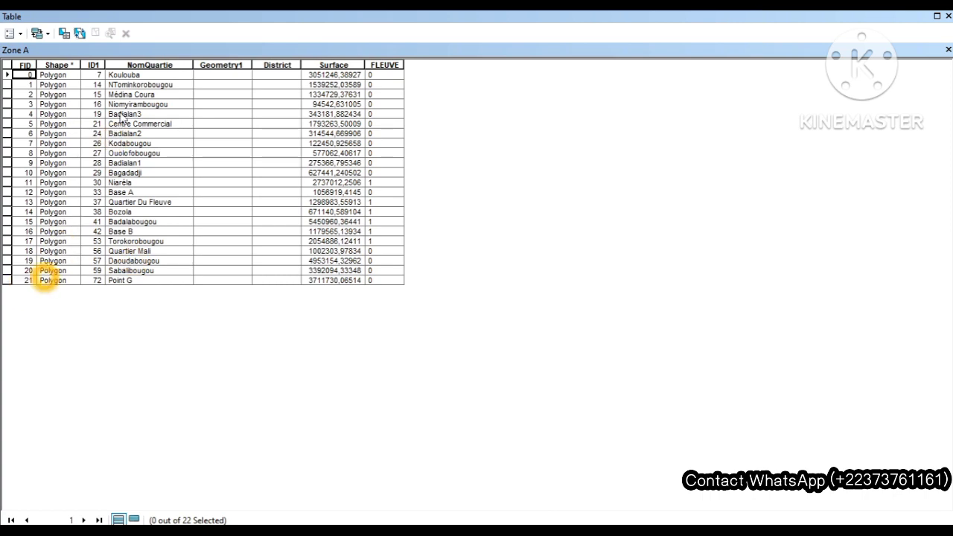
{"action": "left_click", "coordinate": [948, 16]}
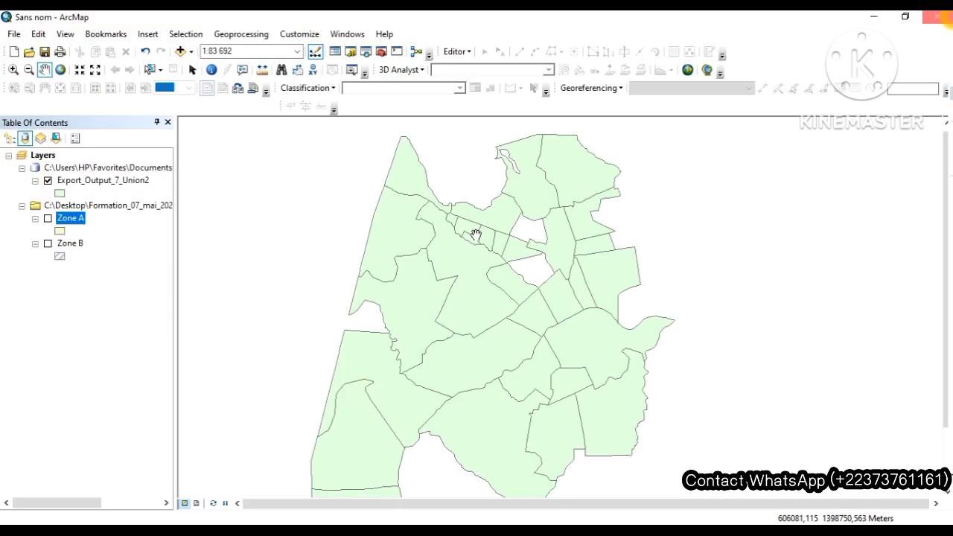
Step: Examine the records in the Zone B attribute table and close it
{"action": "double_click", "coordinate": [65, 244]}
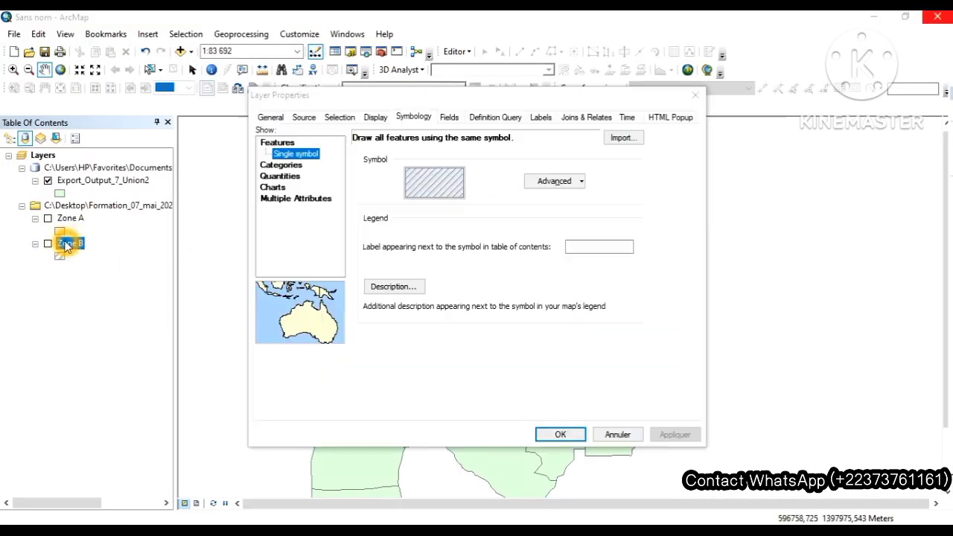
{"action": "left_click", "coordinate": [696, 95]}
{"action": "right_click", "coordinate": [70, 245]}
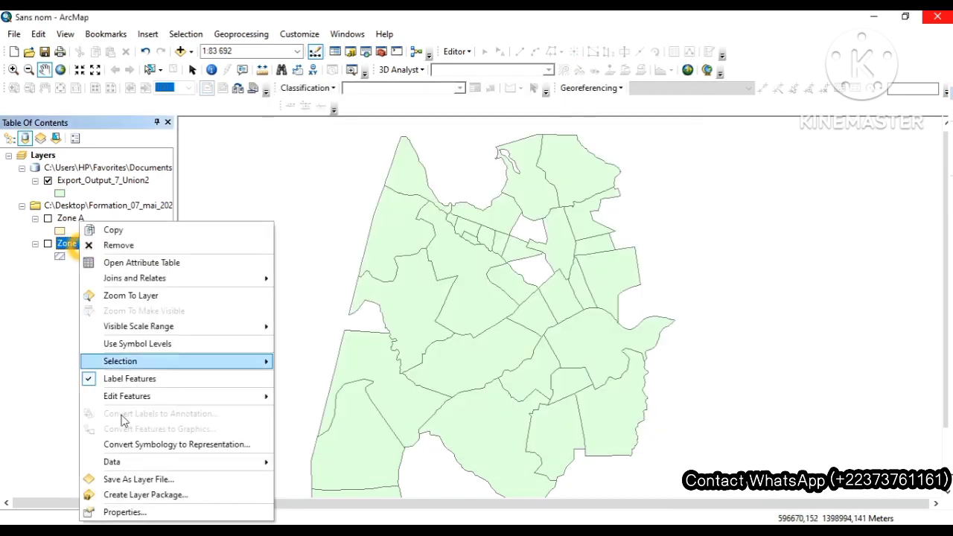
{"action": "left_click", "coordinate": [135, 263]}
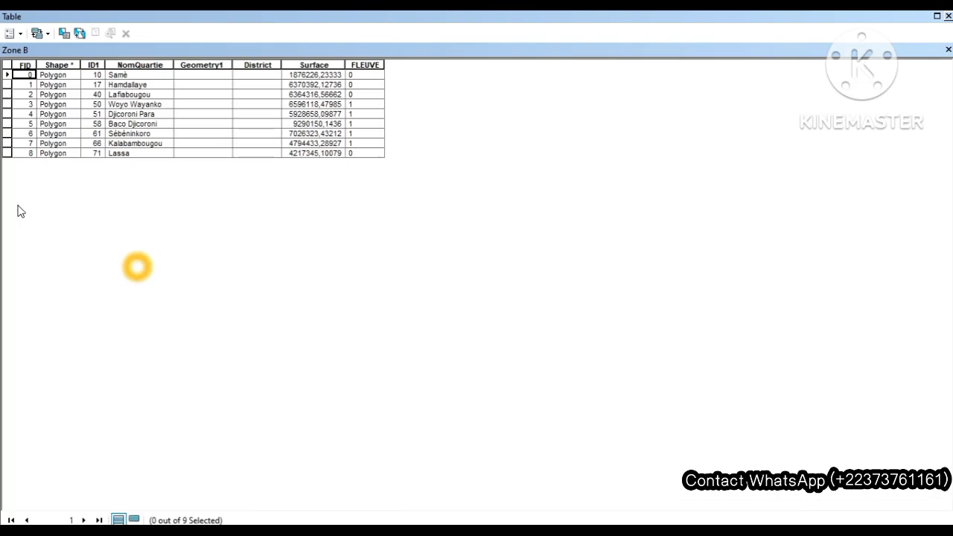
{"action": "left_click", "coordinate": [946, 18]}
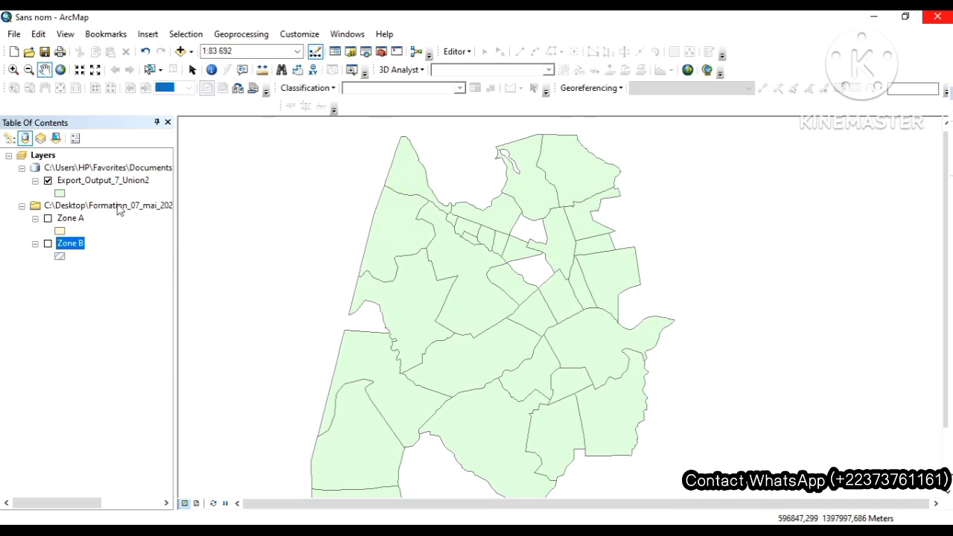
Step: Examine how the Zone A and Zone B attributes are combined in the union layer's attribute table, and close it
{"action": "right_click", "coordinate": [93, 184]}
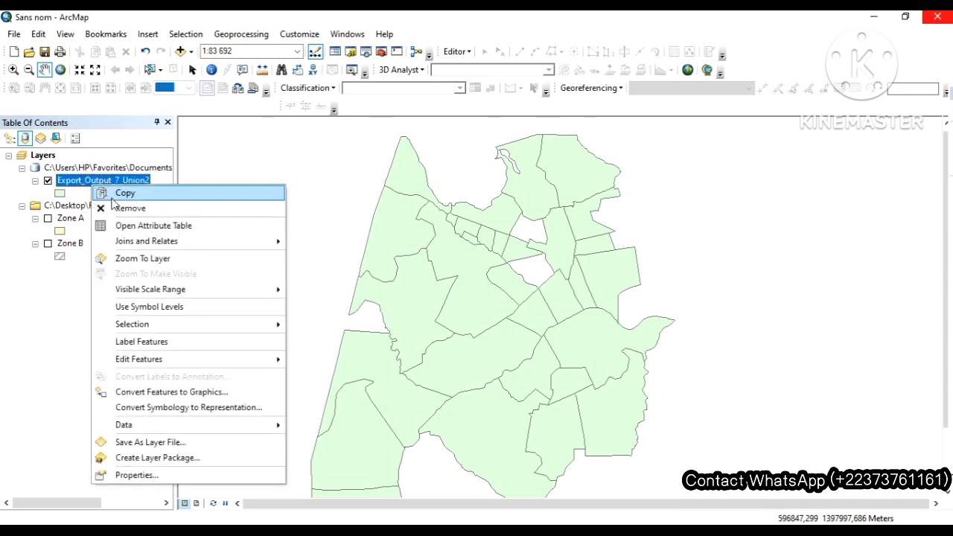
{"action": "left_click", "coordinate": [128, 225]}
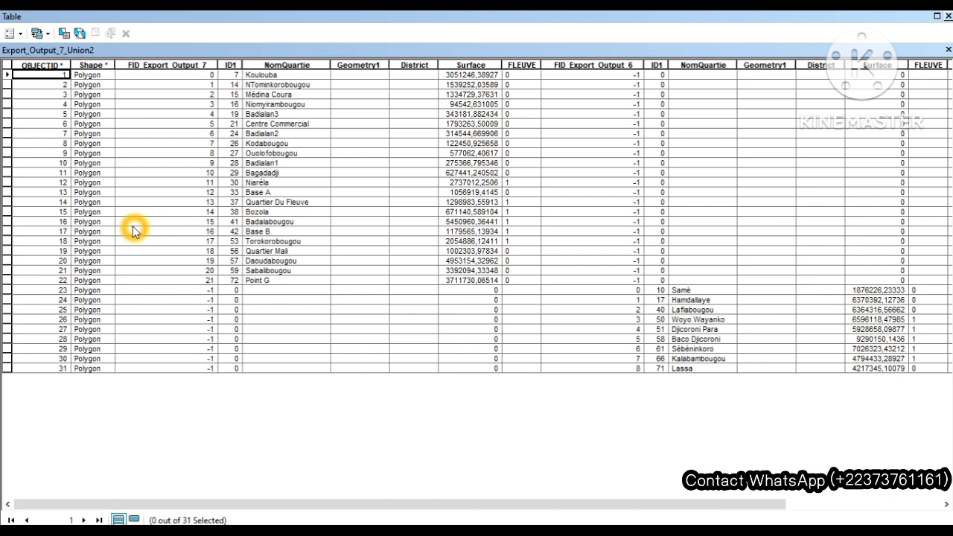
{"action": "left_click", "coordinate": [66, 175]}
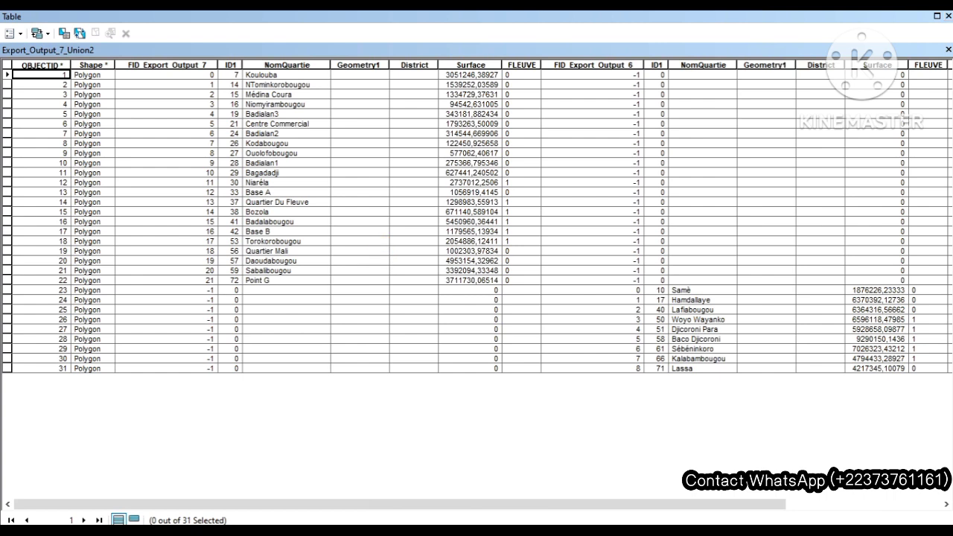
{"action": "left_click", "coordinate": [946, 17]}
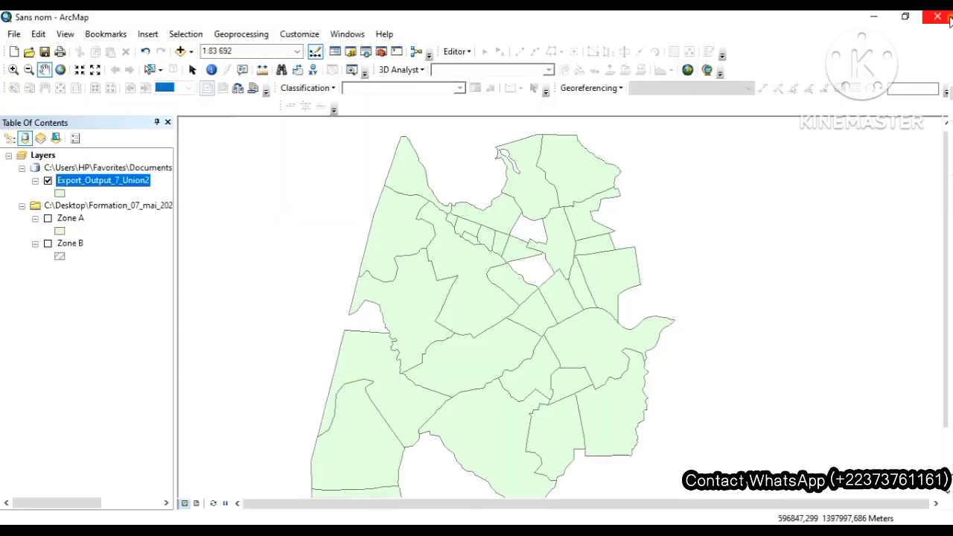